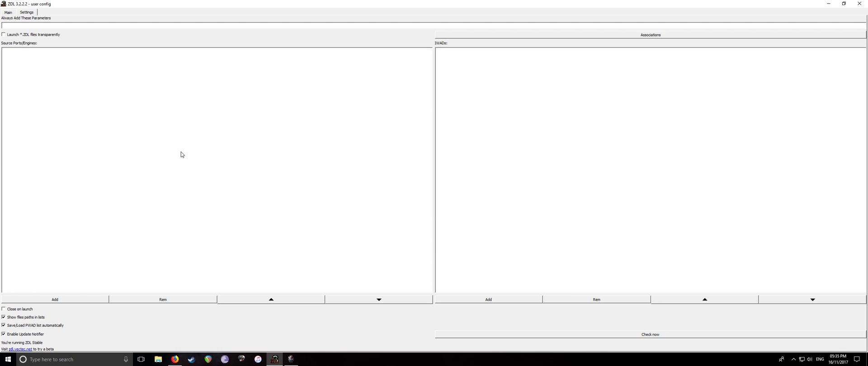
Open the E:\Games\DOOM\Zandronum 3 folder in File Explorer
click(158, 360)
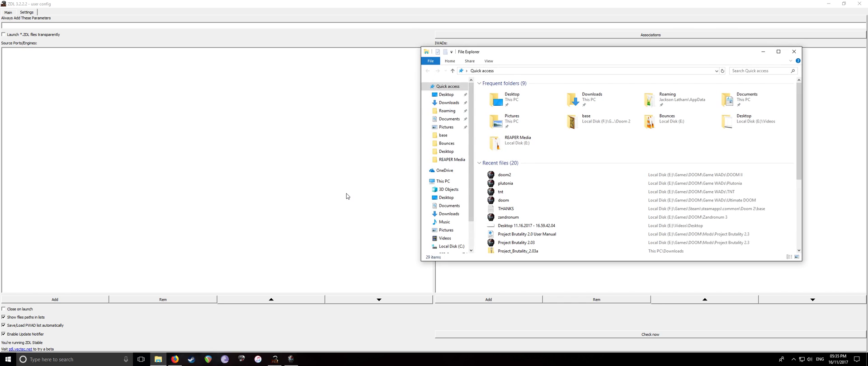
scroll(447, 190, down, 2)
click(451, 225)
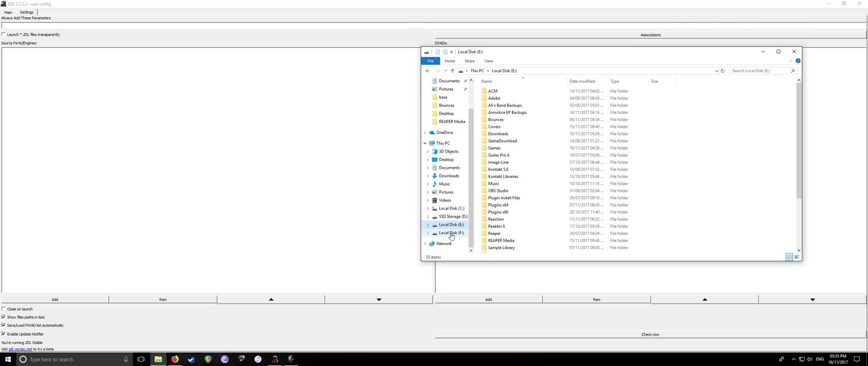
double_click(503, 148)
double_click(495, 92)
double_click(499, 105)
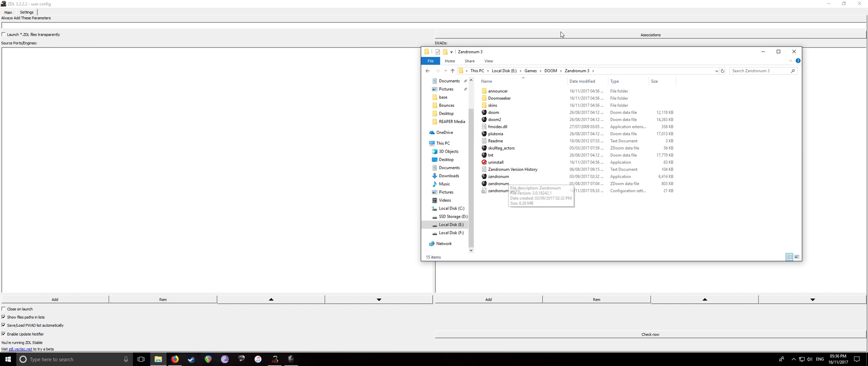
Move the folder window left, then select and deselect all its files twice
drag(549, 56, 440, 51)
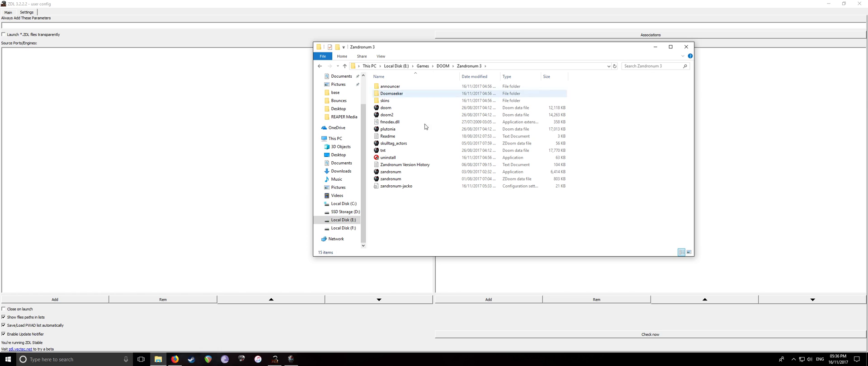
drag(443, 225, 389, 83)
click(443, 209)
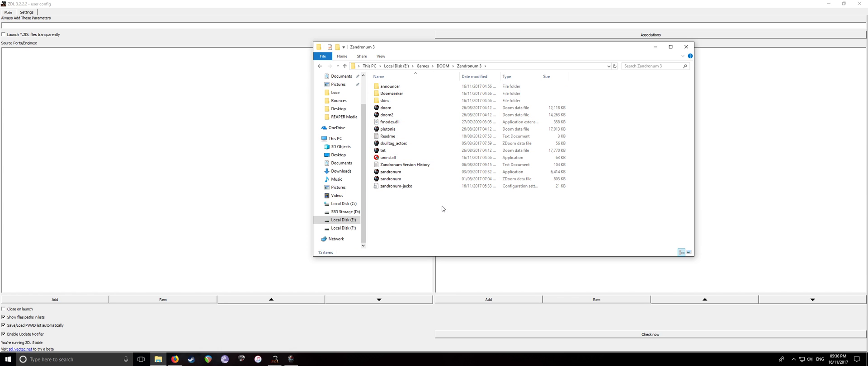
drag(455, 240, 377, 81)
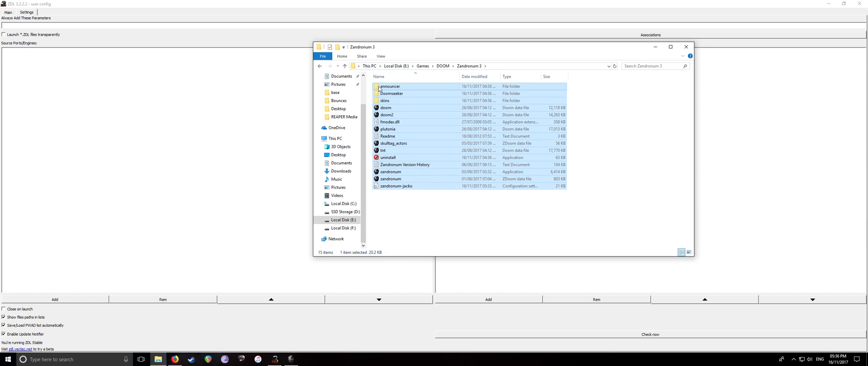
click(410, 195)
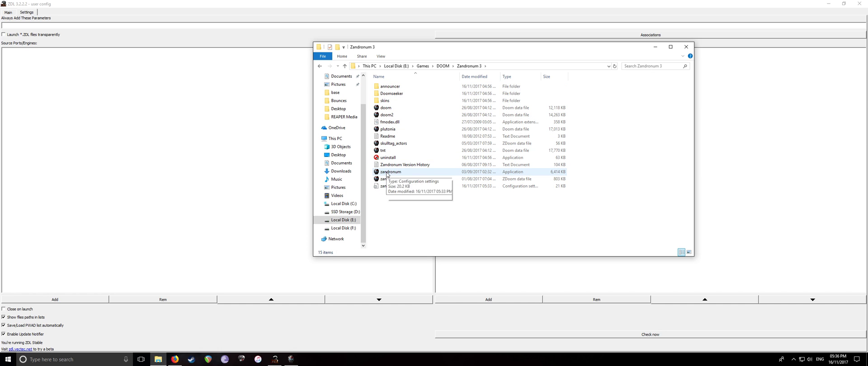
Launch zandronum, move the Welcome dialog aside, and exit without starting a game
double_click(385, 174)
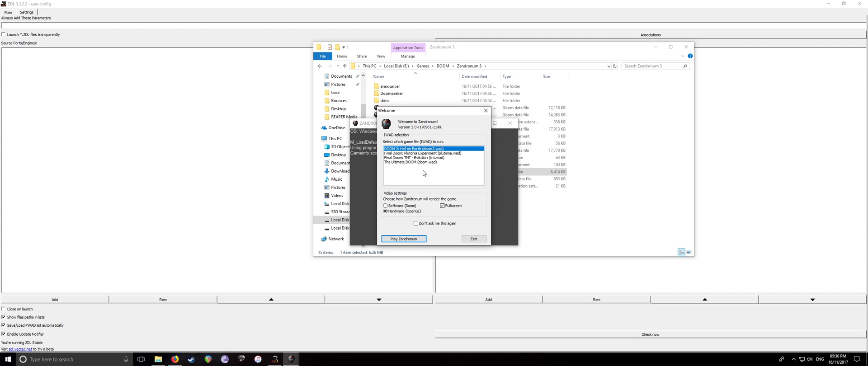
drag(408, 112, 558, 120)
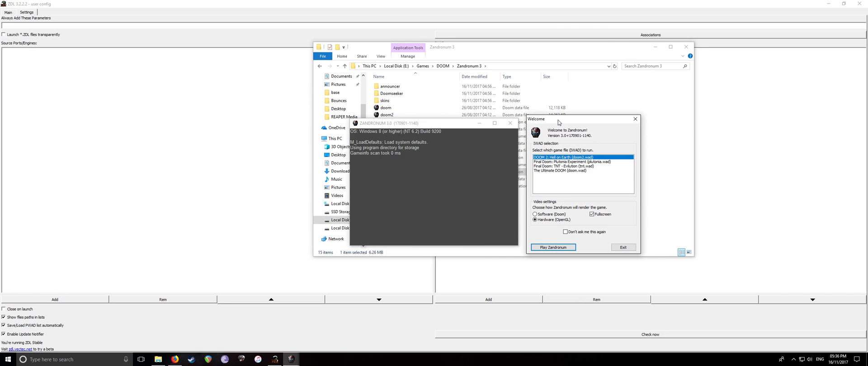
click(623, 247)
Deselect the zandronum file, go up to the DOOM folder, and close File Explorer
click(445, 206)
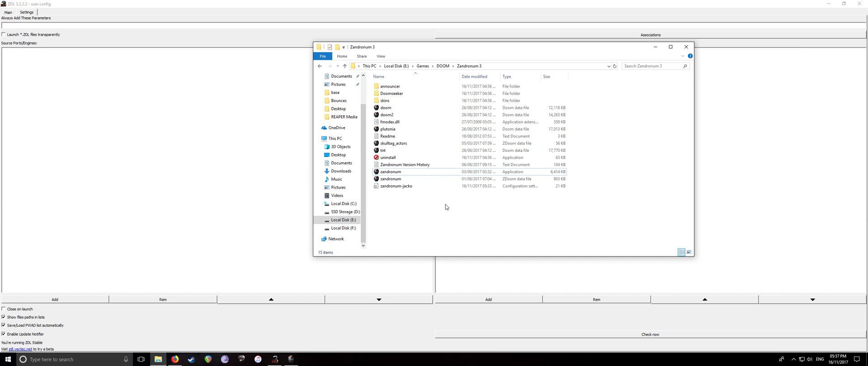
key(BackSpace)
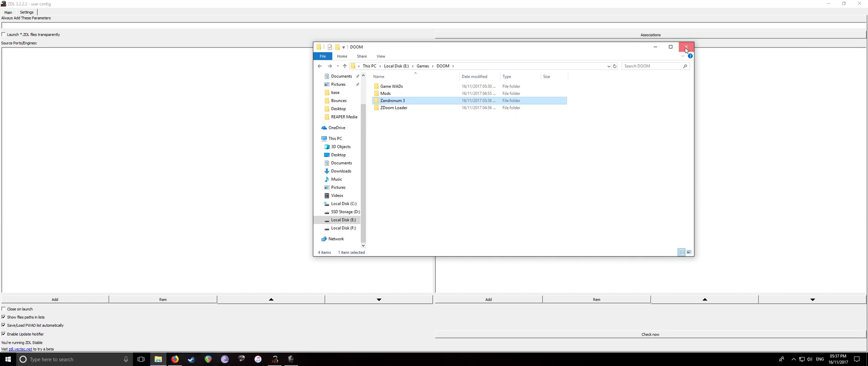
click(686, 46)
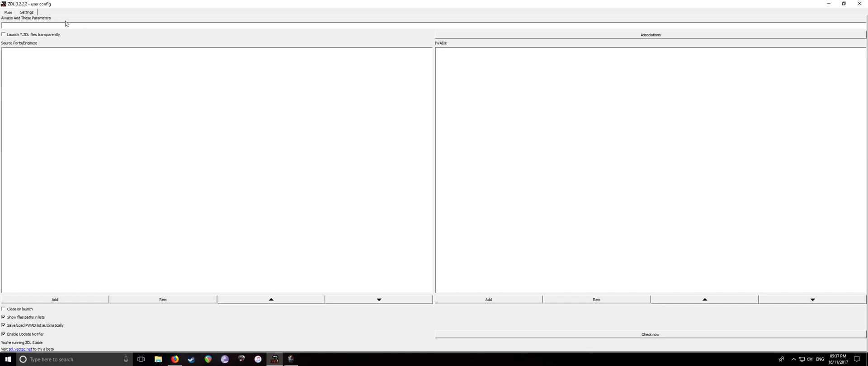
Bring up ZDL's Add Source Port form from the Settings tab and move it up-left
click(9, 13)
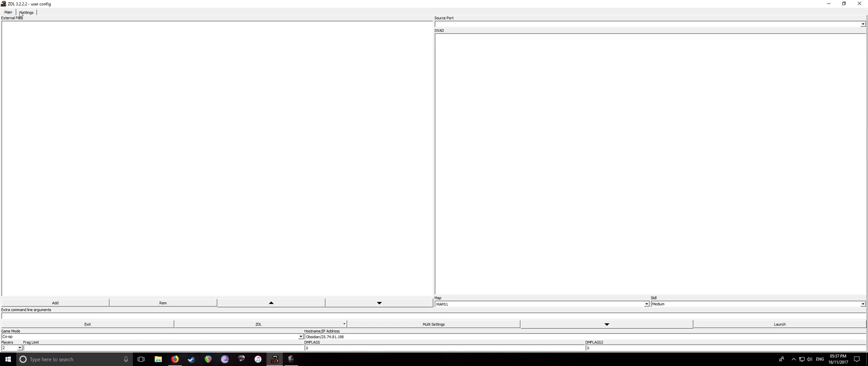
click(24, 13)
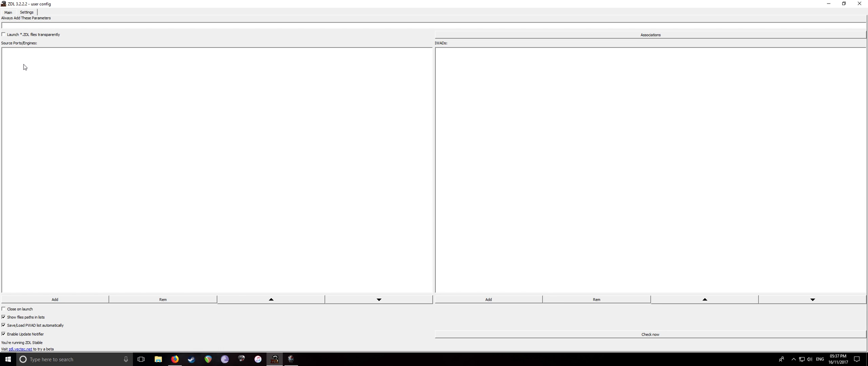
click(61, 298)
drag(411, 152, 368, 122)
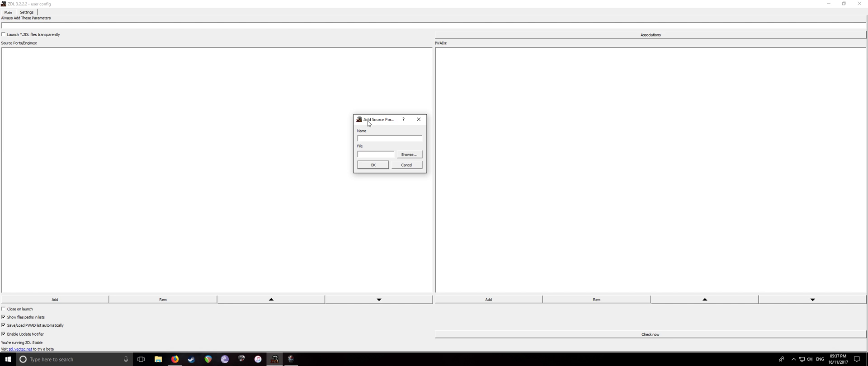
Reposition and enlarge the Add Source Port form, then name the source port 'Zandronum3'
drag(369, 124, 334, 92)
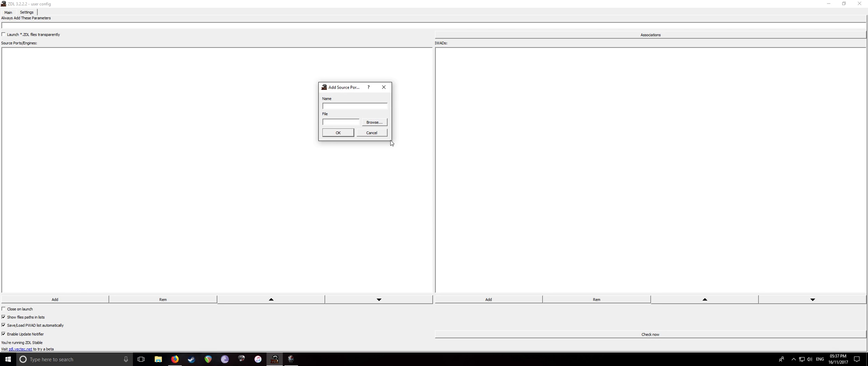
drag(392, 143, 469, 163)
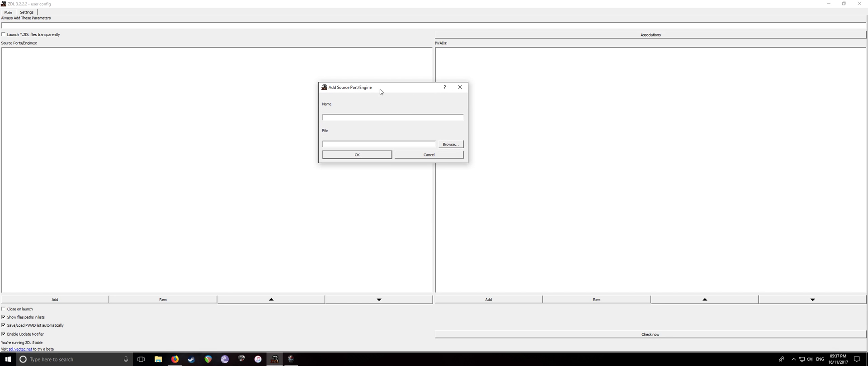
click(343, 117)
text(Zandronum3)
Set its executable to E:\Games\DOOM\Zandronum 3\zandronum.exe and confirm the source port
click(451, 145)
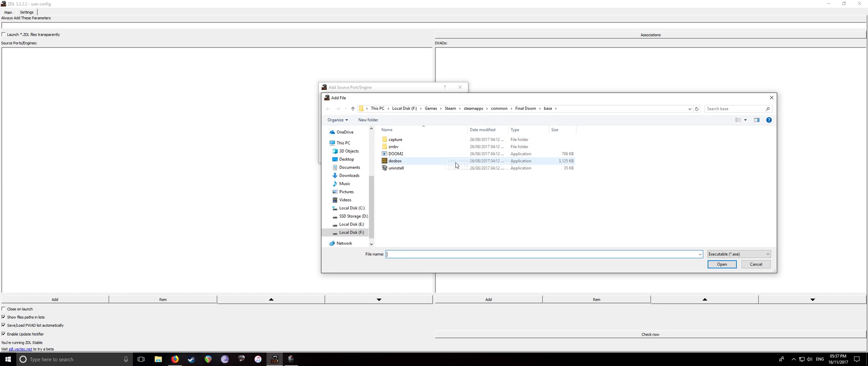
click(430, 109)
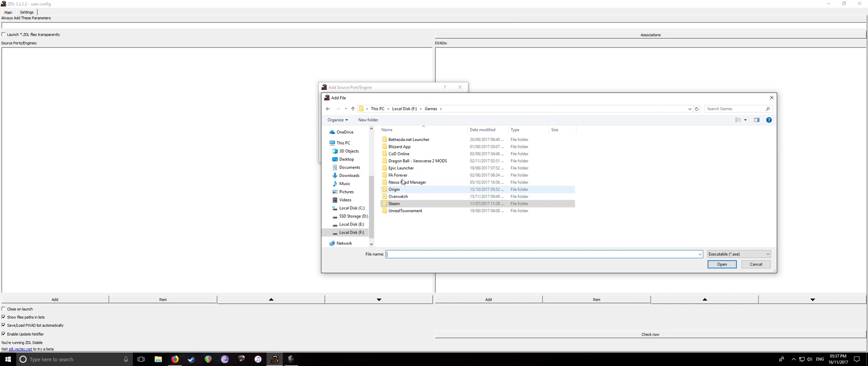
click(351, 224)
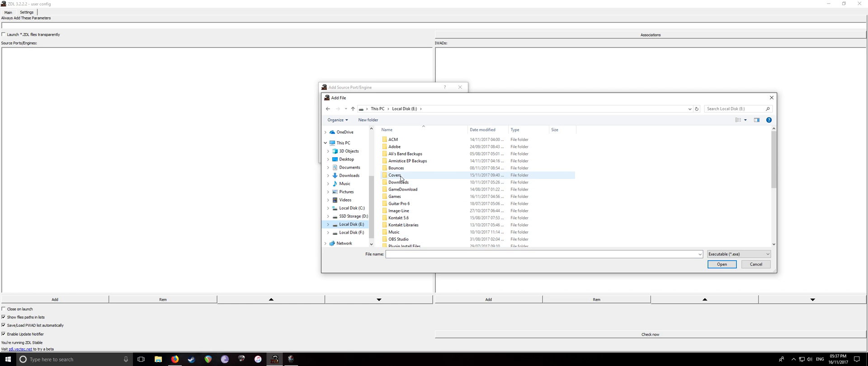
double_click(401, 197)
double_click(399, 146)
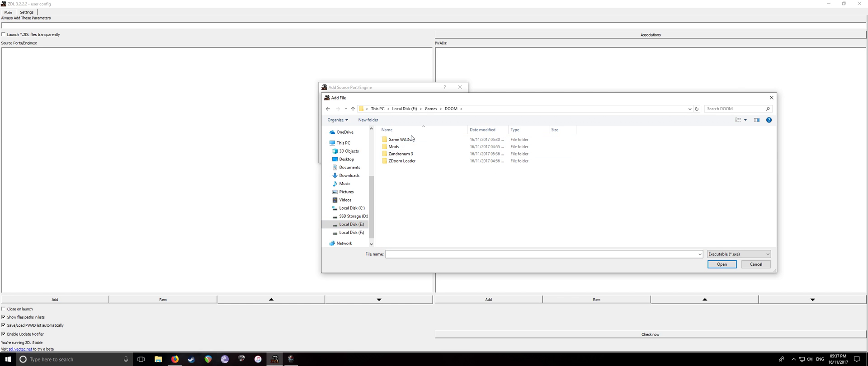
double_click(400, 154)
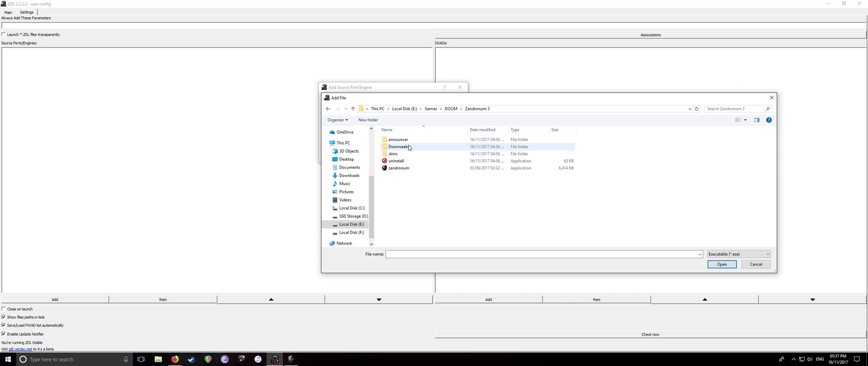
double_click(406, 169)
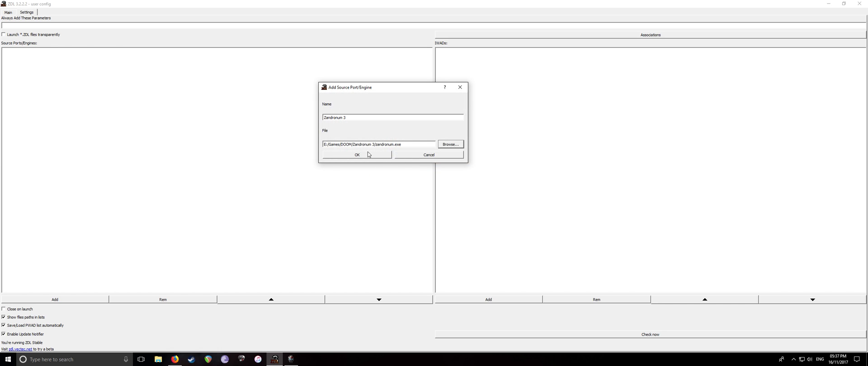
click(369, 156)
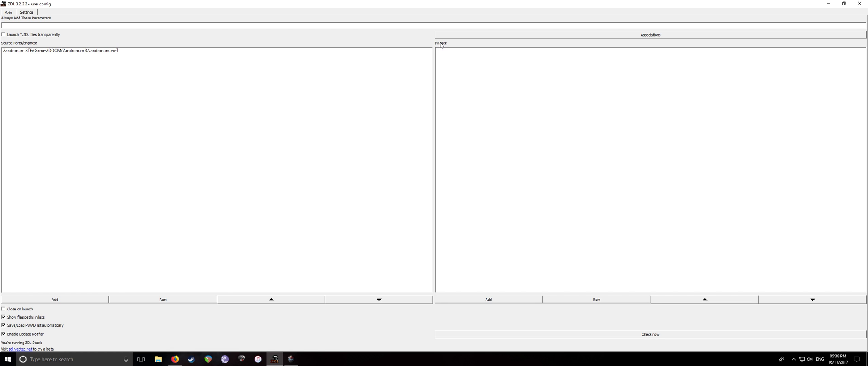
Add the 'Ultimate DOOM' IWAD pointing to Game WADs' doom.WAD
click(486, 300)
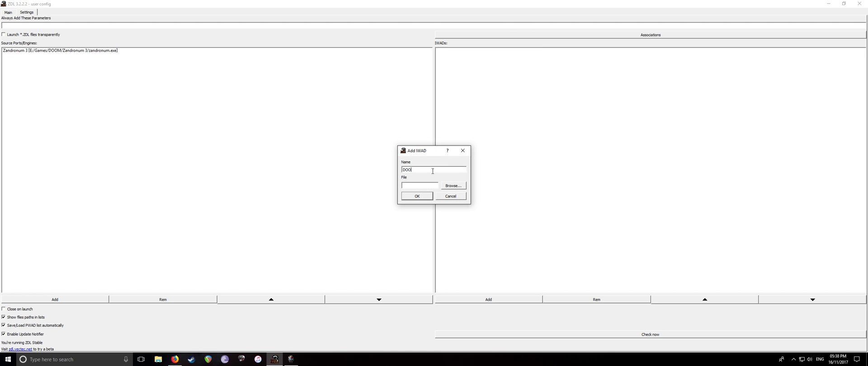
drag(433, 170, 369, 169)
text(Ultimate DOOM)
click(453, 185)
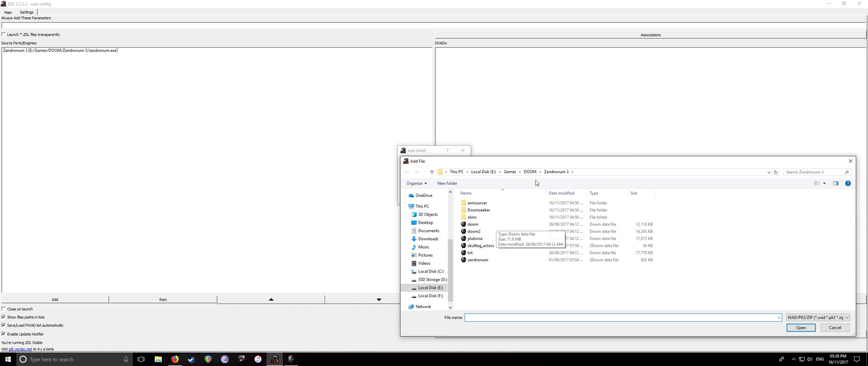
click(510, 171)
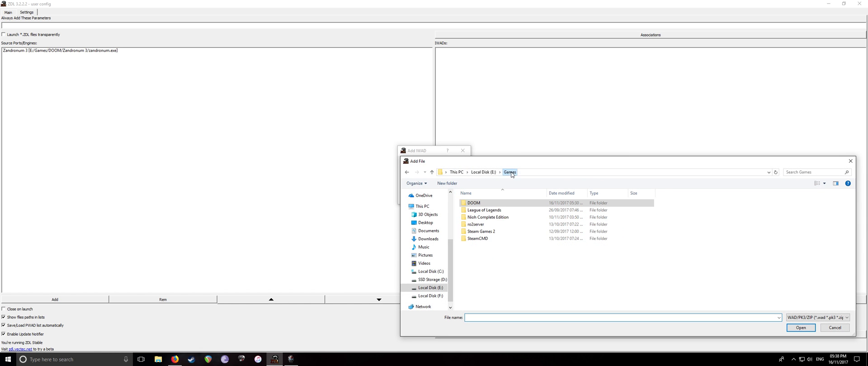
double_click(496, 204)
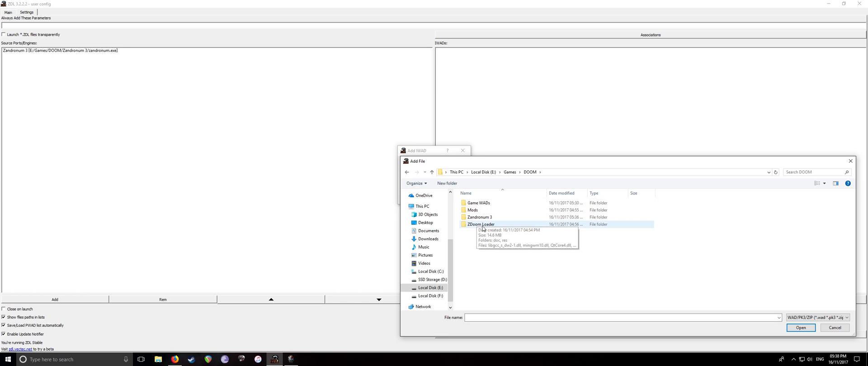
double_click(486, 204)
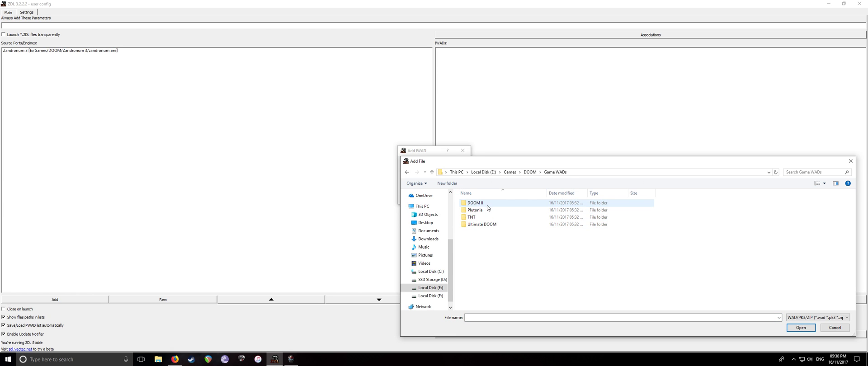
double_click(482, 224)
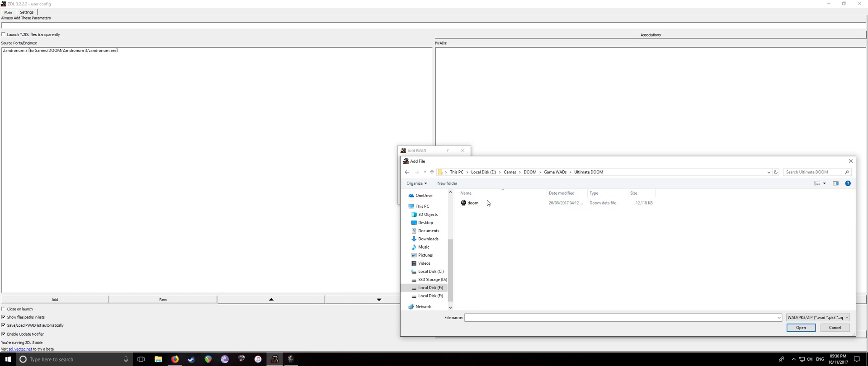
double_click(475, 204)
click(422, 198)
Add the 'DOOM II: Hell on Earth' IWAD pointing to doom2.WAD
click(496, 300)
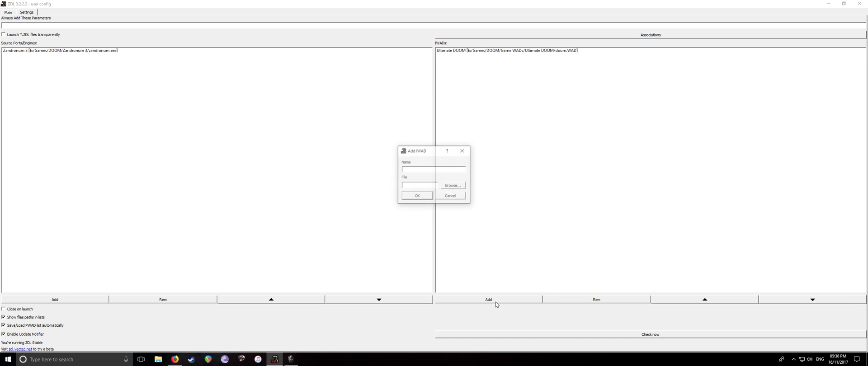
text(DOOM)
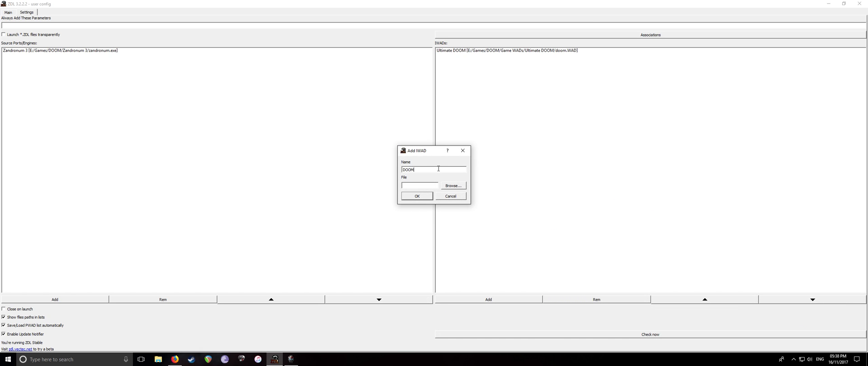
text( II: Hell on Earth)
click(453, 185)
click(555, 172)
double_click(495, 203)
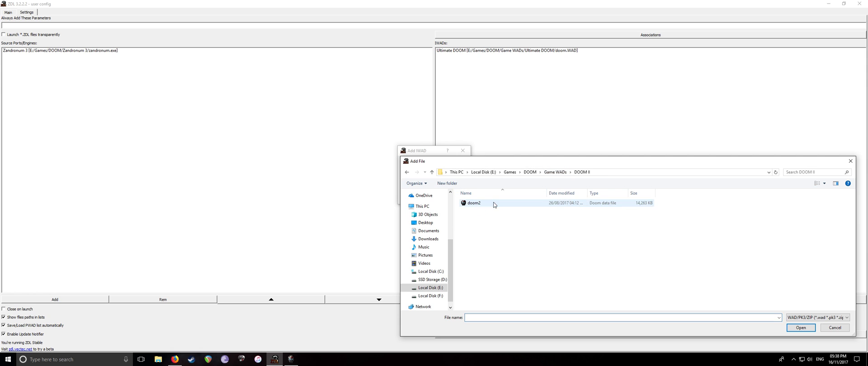
click(490, 204)
double_click(490, 204)
click(417, 196)
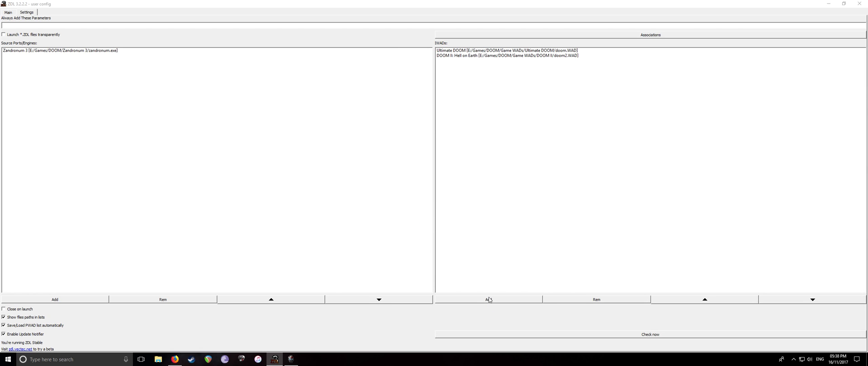
click(488, 300)
Add an IWAD named 'TNT Ecvi' linked to Game WADs/TNT/tnt.wad
click(426, 169)
text(T)
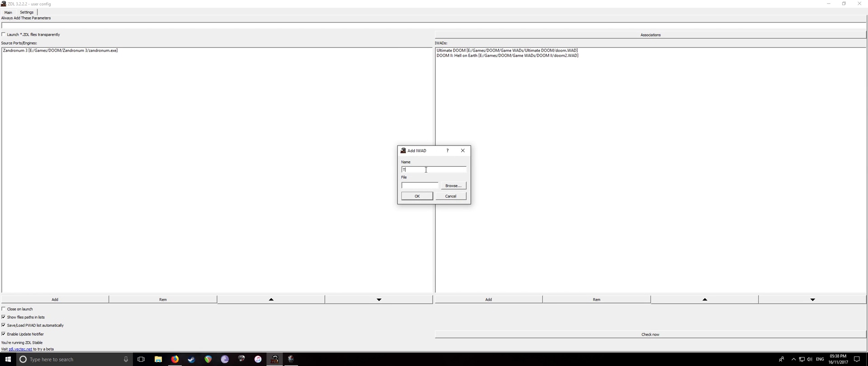
text(NT Ecvilution)
click(454, 186)
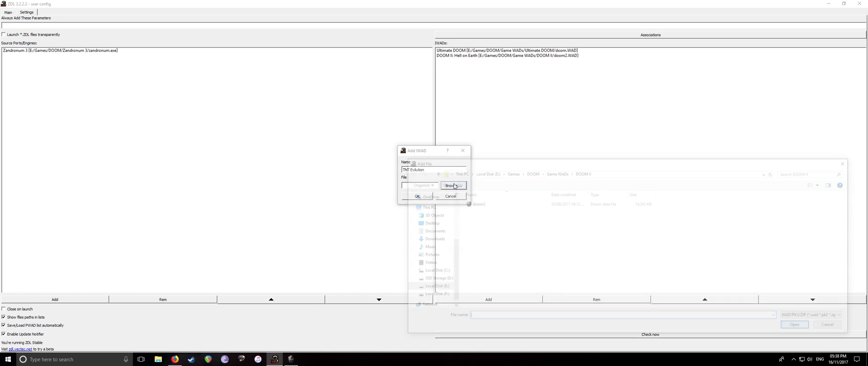
click(554, 172)
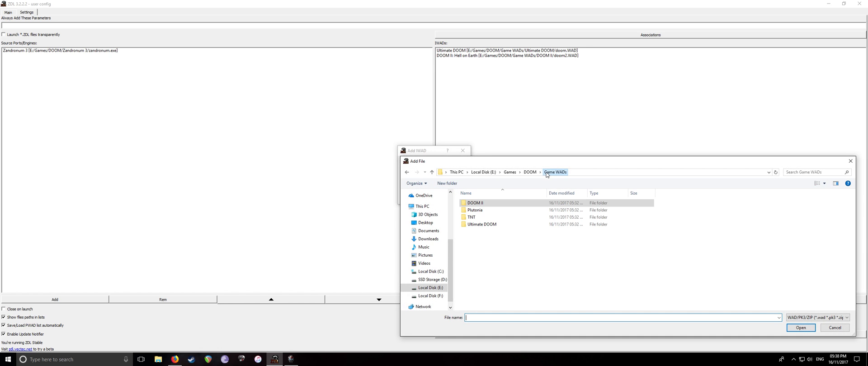
double_click(473, 220)
double_click(478, 201)
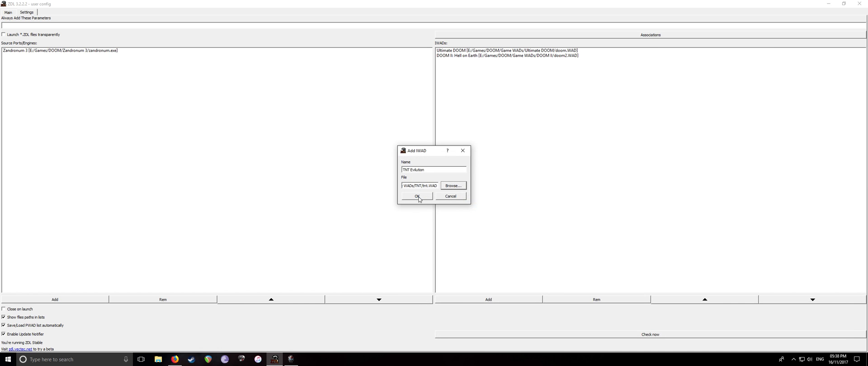
click(418, 197)
Add an IWAD named 'Plutonia Experiemment' linked to plutonia.wad and return to the main page
click(489, 299)
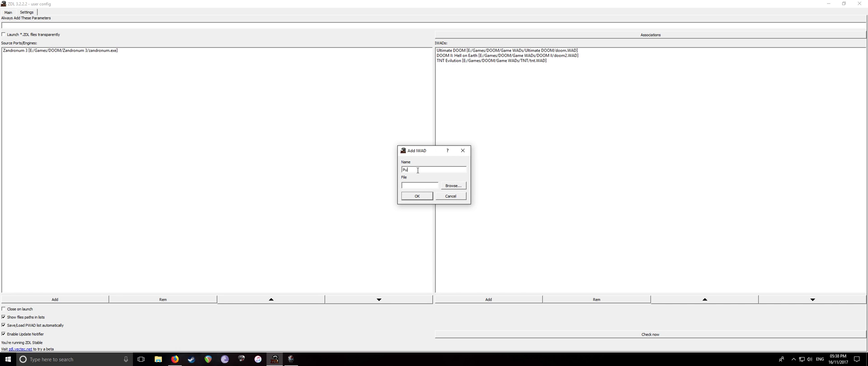
text(Pluto)
text(nia Experiem)
text(ment)
click(453, 186)
click(551, 172)
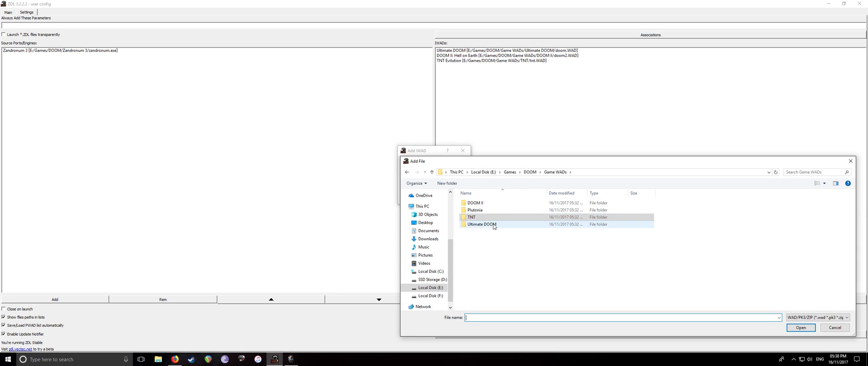
double_click(488, 209)
double_click(488, 202)
key(Return)
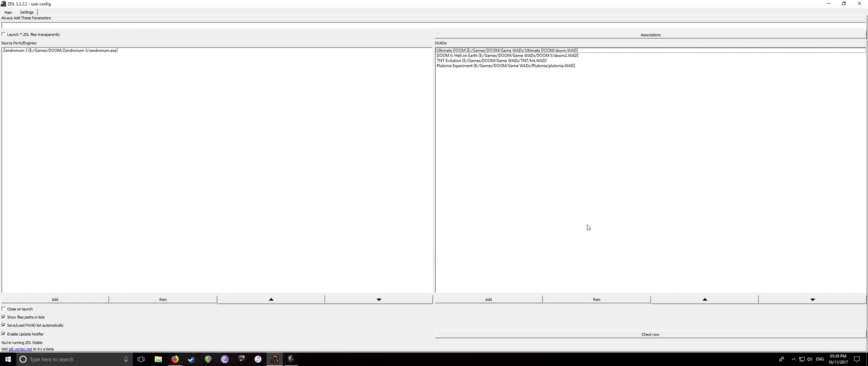
click(8, 13)
Pick Ultimate DOOM as the IWAD, hide multiplayer options, and bring up the Add File dialog
click(440, 145)
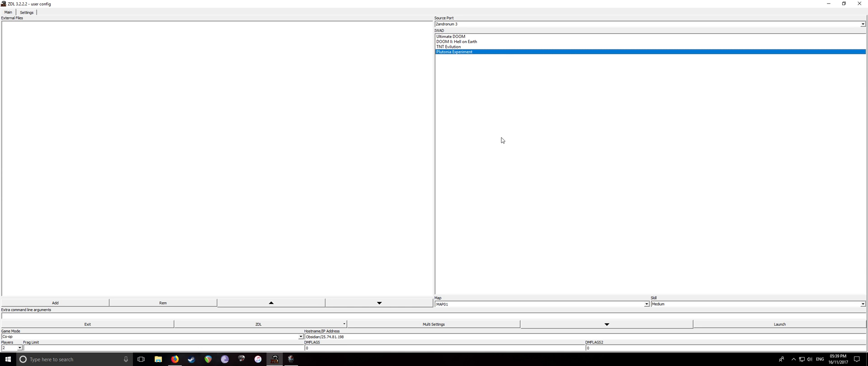
click(450, 37)
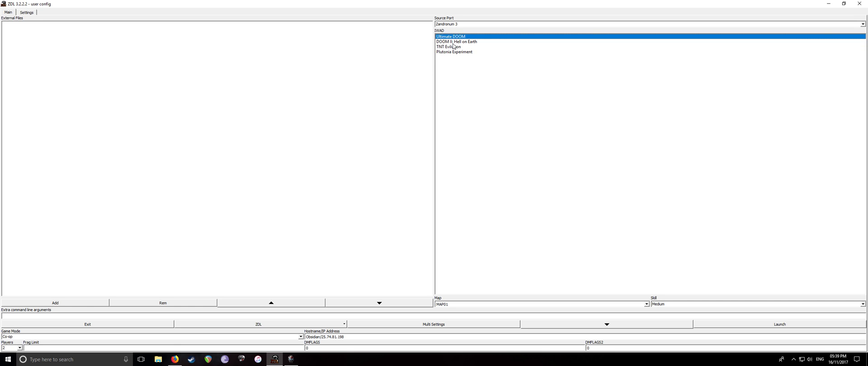
click(454, 41)
click(455, 51)
click(453, 36)
click(640, 327)
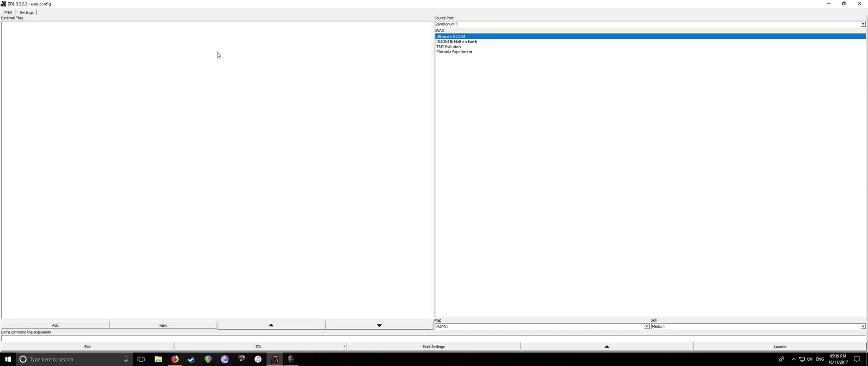
click(68, 323)
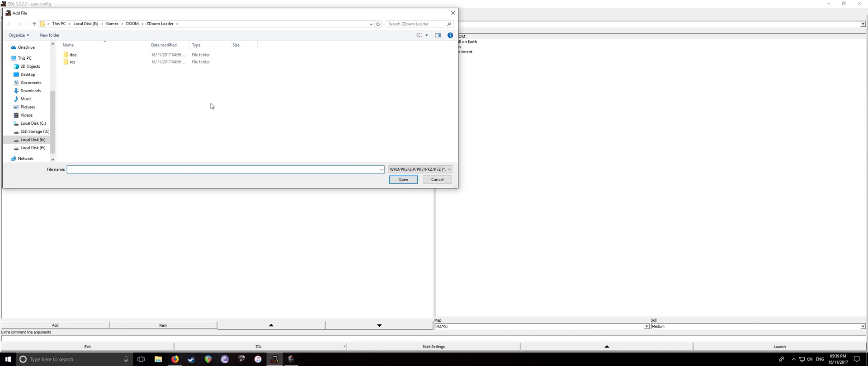
Add Project Brutality 2.03.pk3 from DOOM\Mods\Project Brutality 2.3 as an external file
click(133, 26)
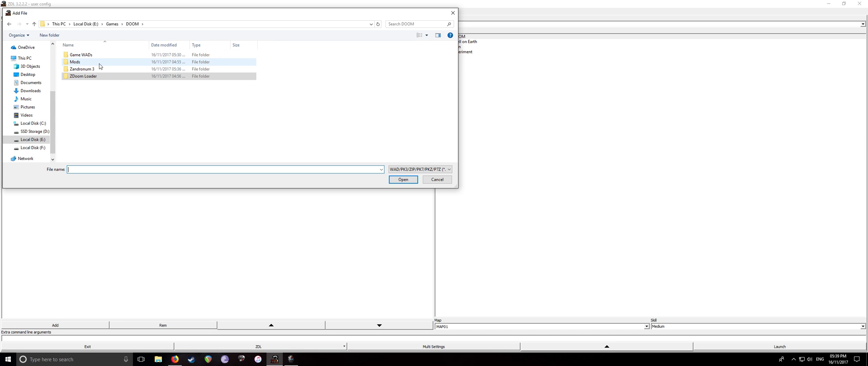
double_click(94, 62)
double_click(95, 62)
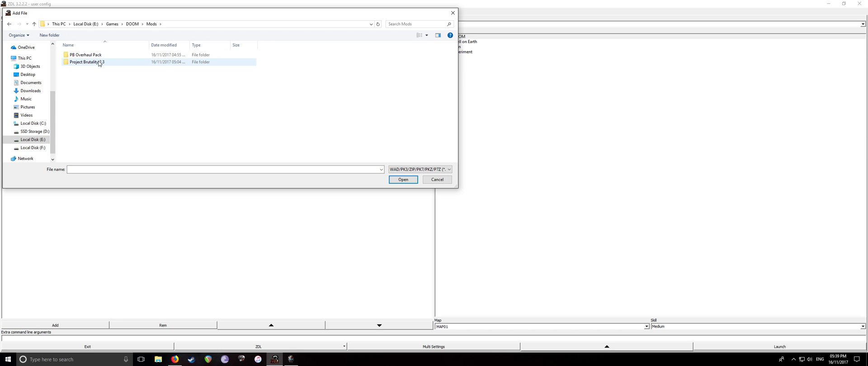
double_click(98, 63)
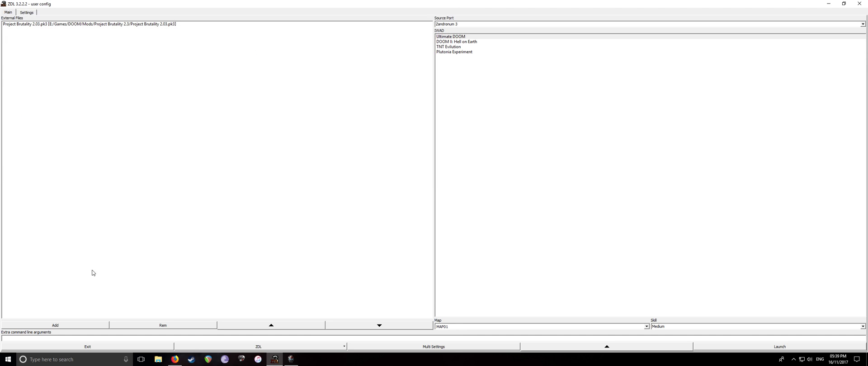
Add skulltag_actors.pk3 from the Zandronum 3 folder as a second external file
key(Return)
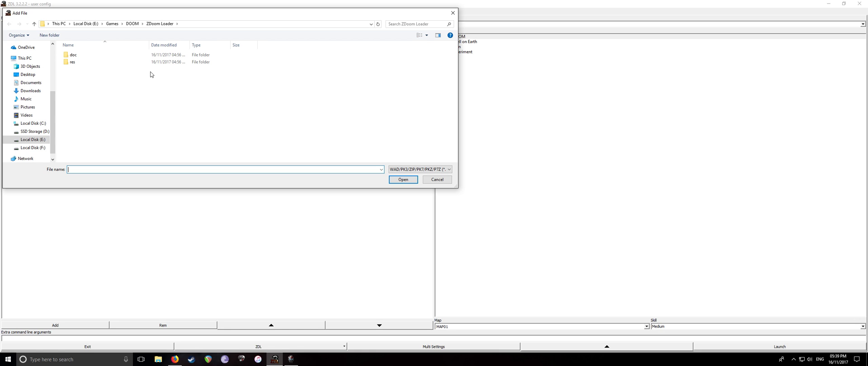
drag(137, 13, 238, 25)
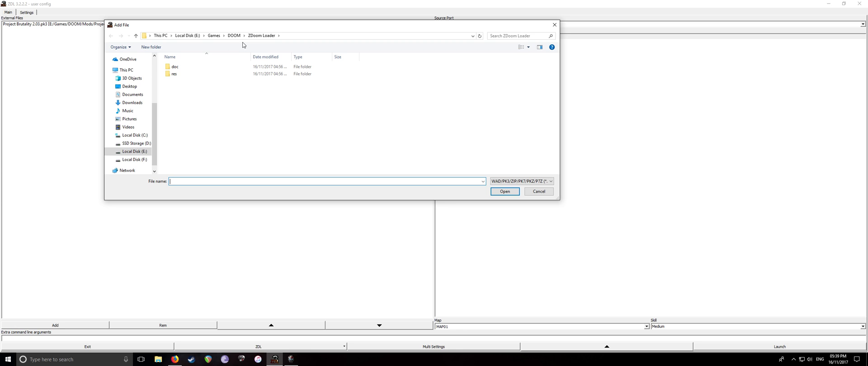
click(234, 36)
double_click(189, 86)
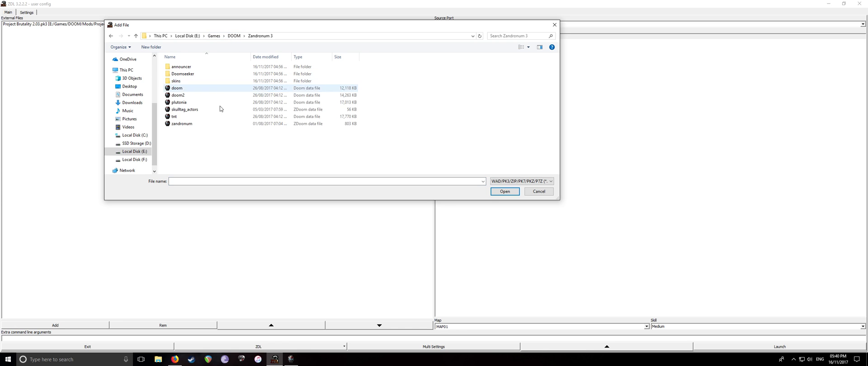
double_click(186, 110)
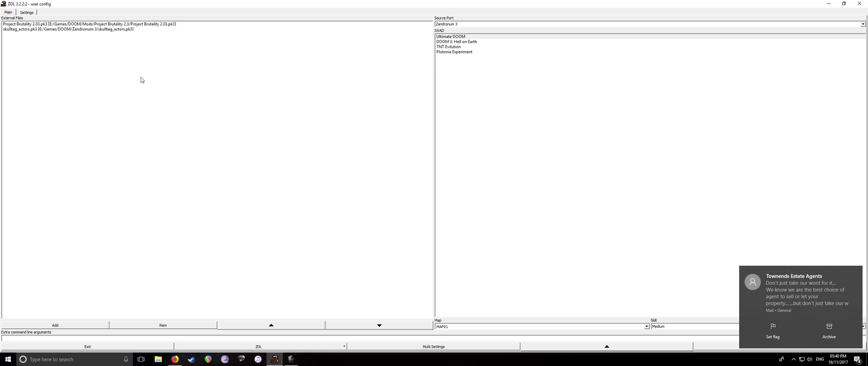
key(ctrl+a)
click(38, 80)
click(36, 24)
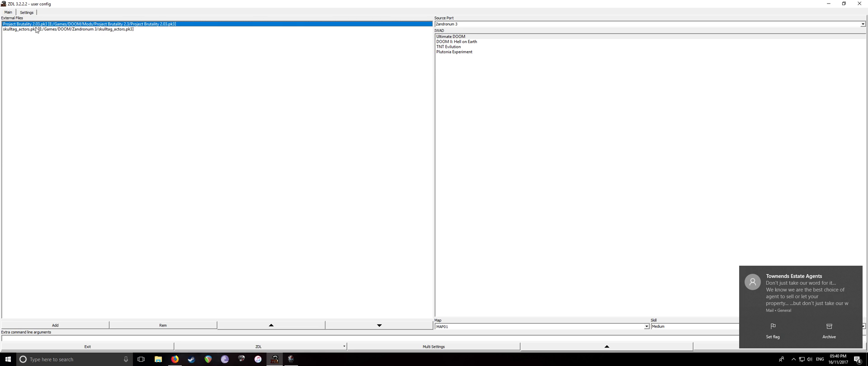
click(37, 30)
click(51, 48)
key(ctrl+a)
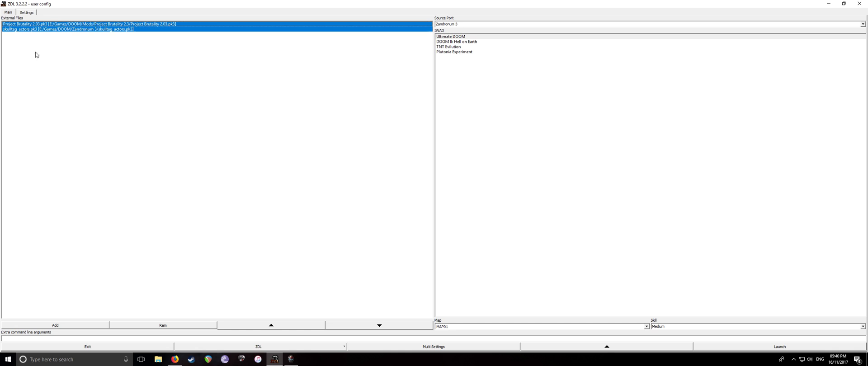
click(50, 72)
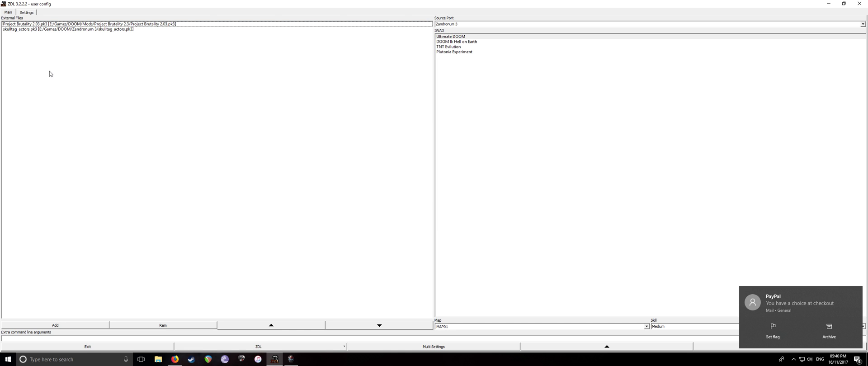
click(783, 305)
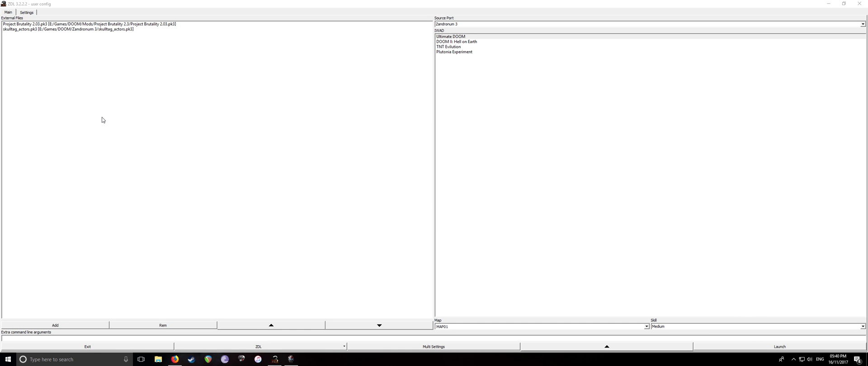
click(431, 107)
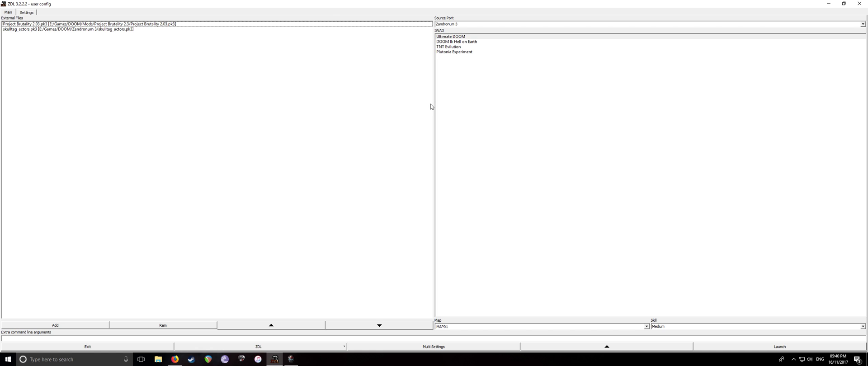
click(16, 24)
click(59, 56)
click(63, 25)
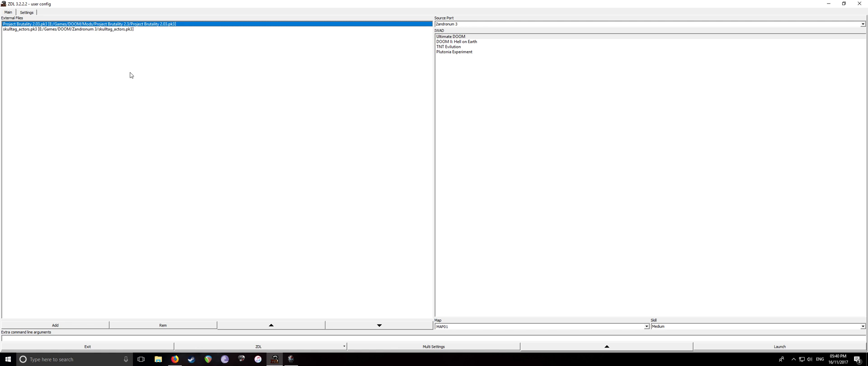
Clear the file selection and switch the IWAD to DOOM II: Hell on Earth
click(78, 74)
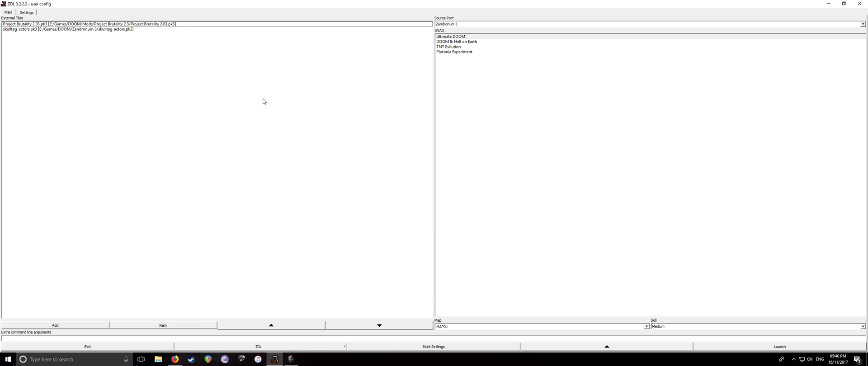
click(456, 36)
click(461, 42)
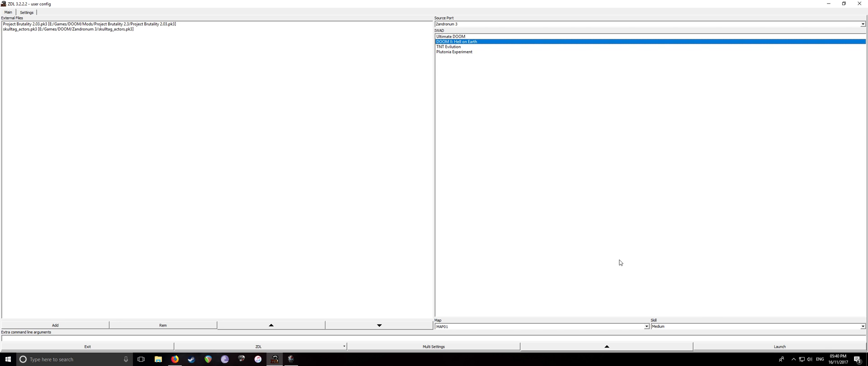
Confirm client/server multiplayer on port 10666 and launch Zandronum with Project Brutality
click(760, 345)
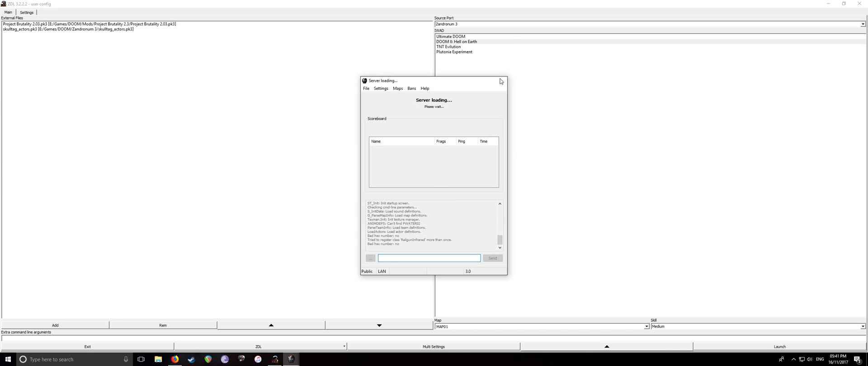
click(447, 347)
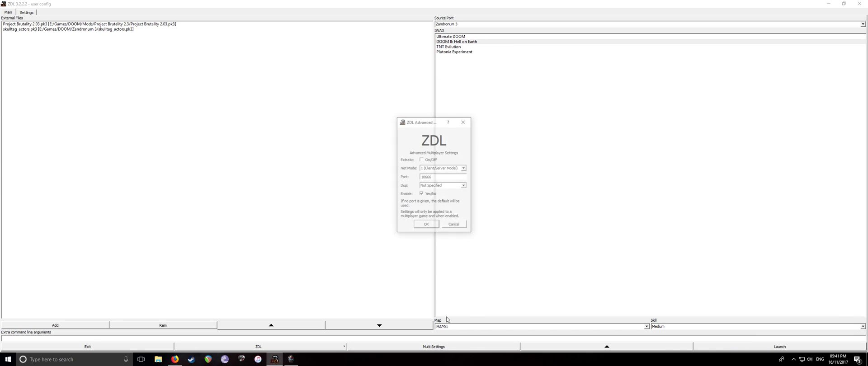
click(425, 225)
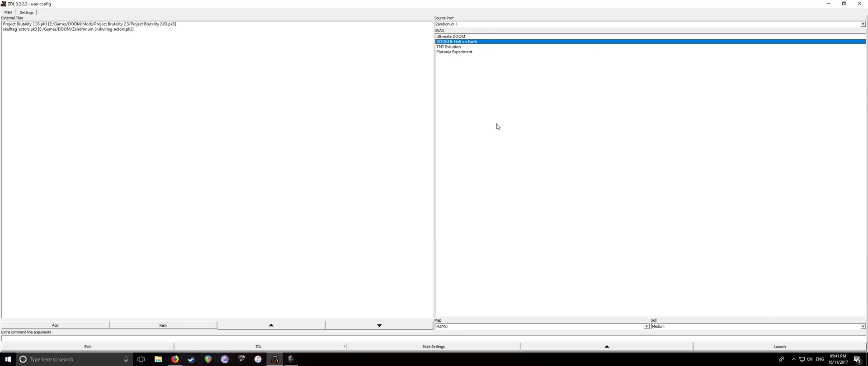
click(793, 346)
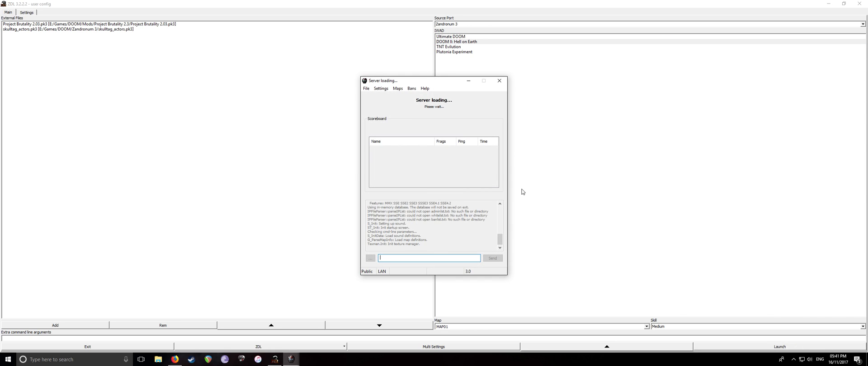
click(499, 82)
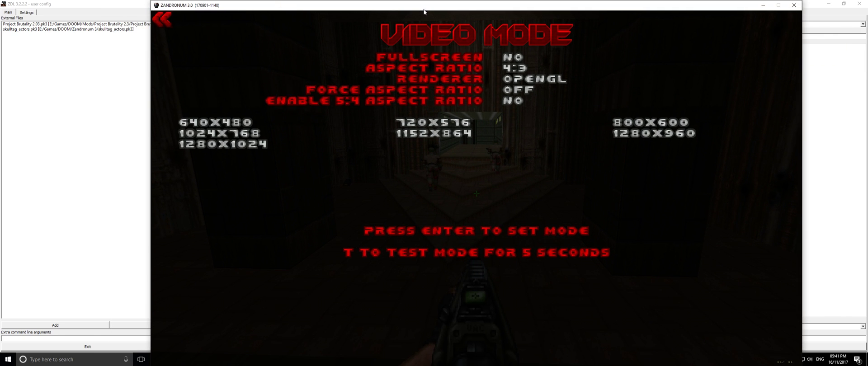
Exit to gameplay, walk forward up the stairs toward the doorway, and reopen the menu
key(Escape)
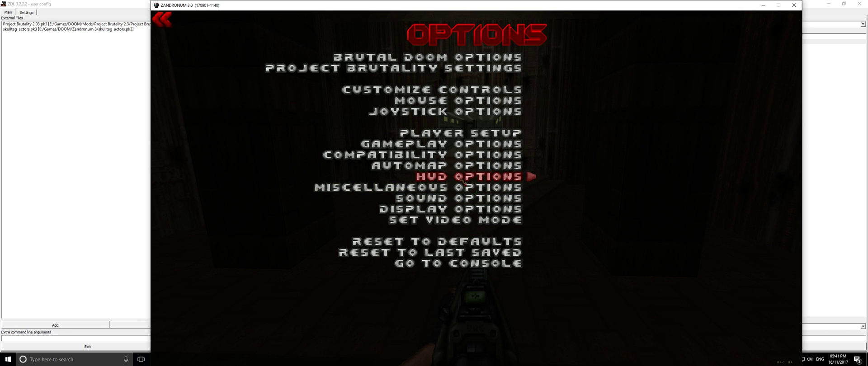
key(Escape)
key(Escape)
key(w)
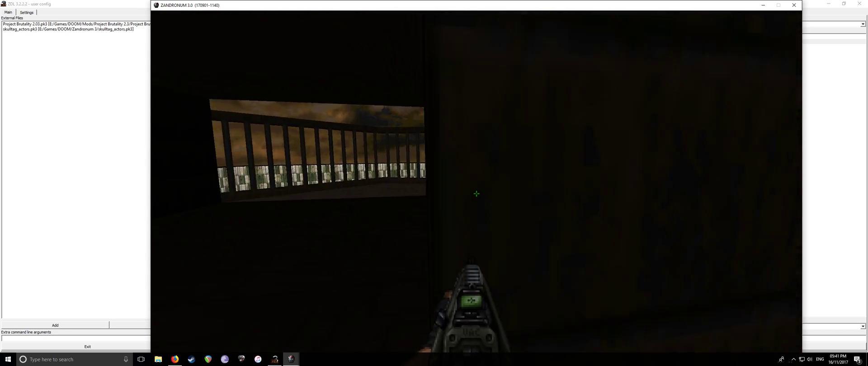
key(w)
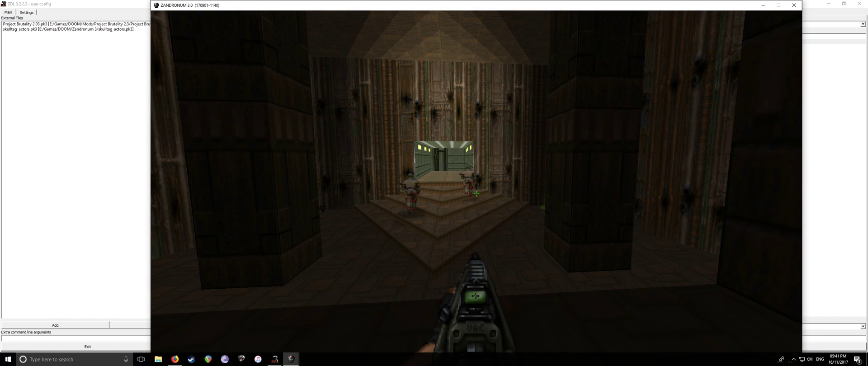
key(w)
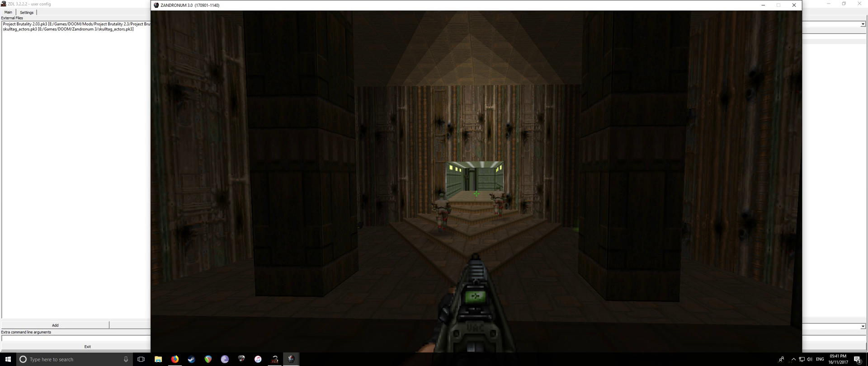
key(Escape)
Cycle the Video Mode aspect ratio to All and set Force Aspect Ratio back to OFF
click(456, 189)
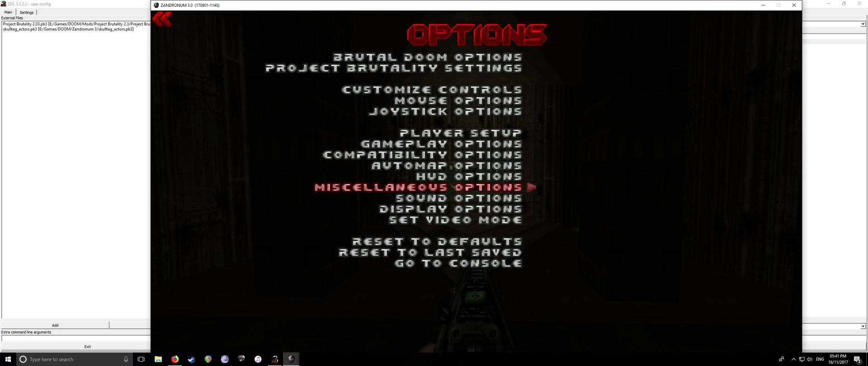
click(460, 225)
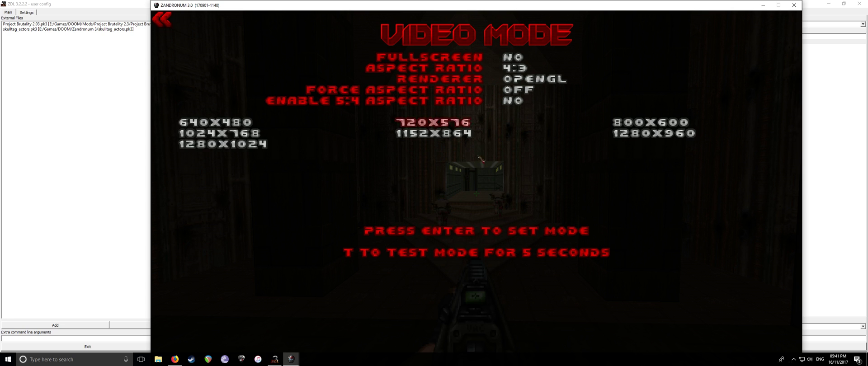
click(441, 68)
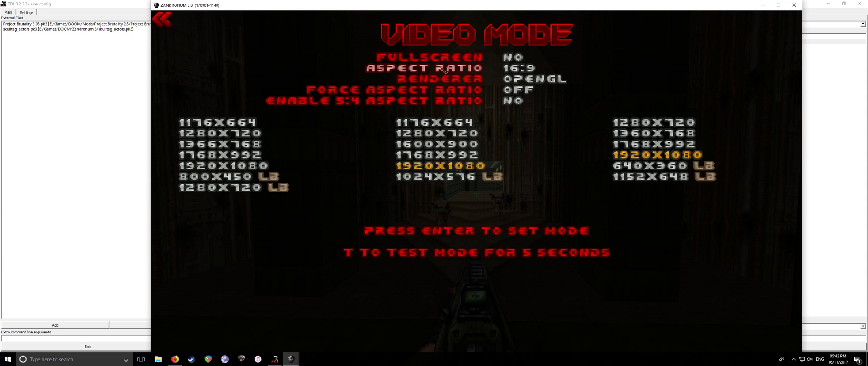
click(442, 69)
click(444, 69)
click(446, 70)
click(446, 70)
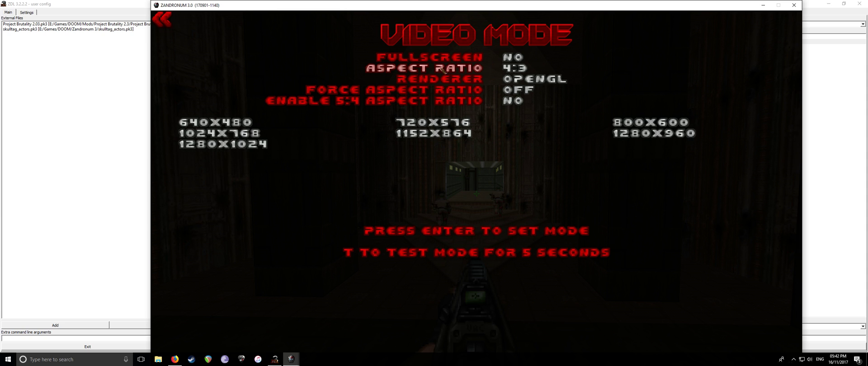
click(461, 70)
click(447, 90)
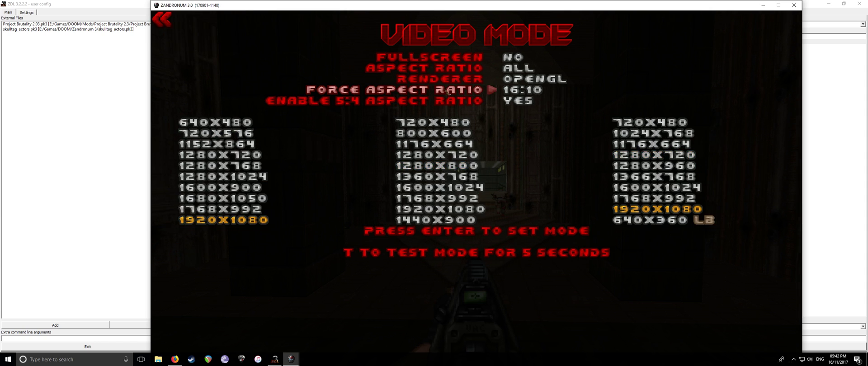
click(446, 91)
click(446, 90)
key(Escape)
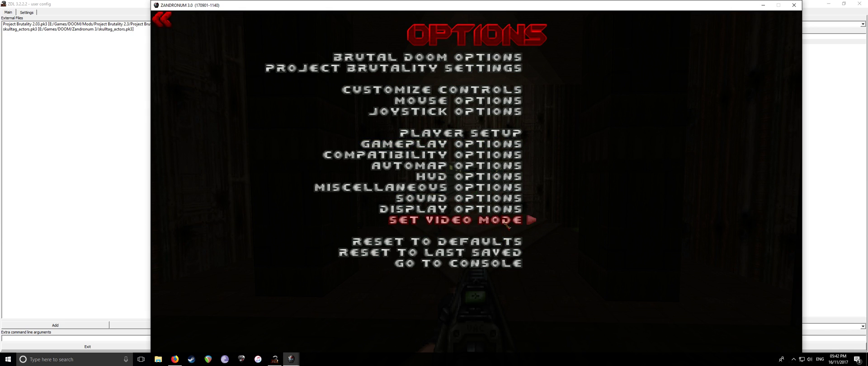
Set Use Shaders for Lights to YES in the OpenGL dynamic light options
click(482, 209)
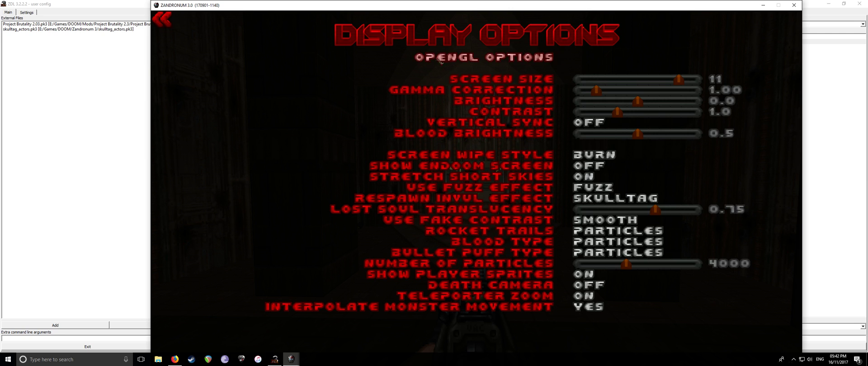
click(441, 59)
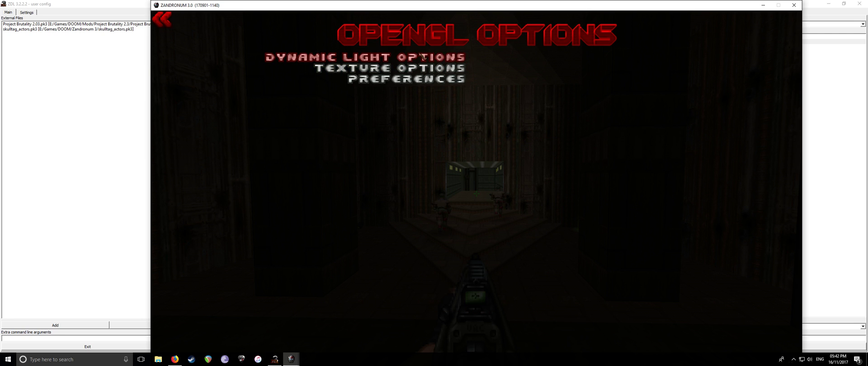
click(423, 57)
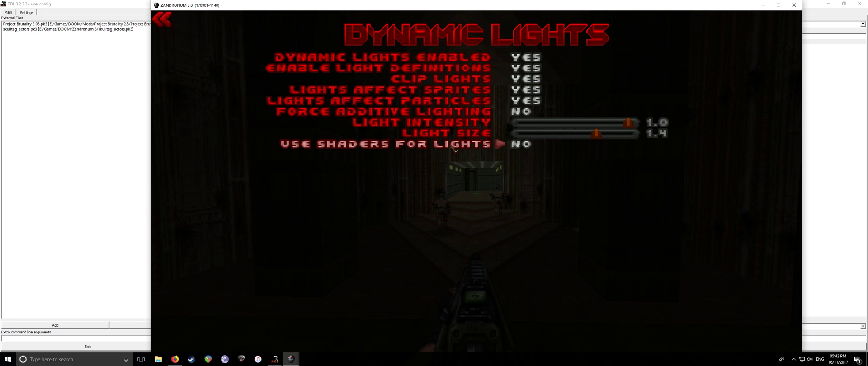
click(454, 147)
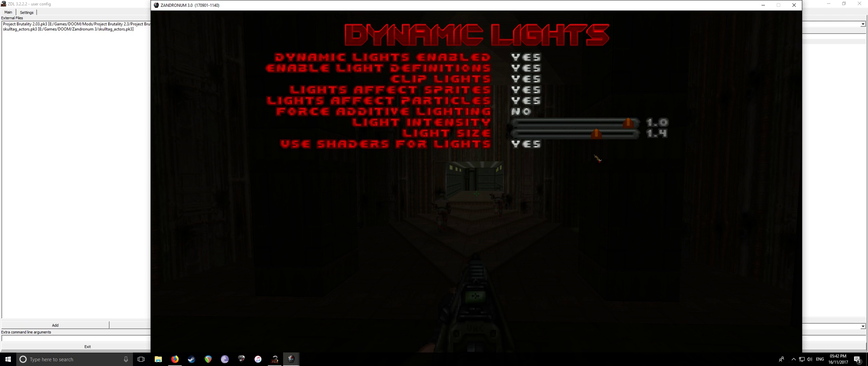
key(Escape)
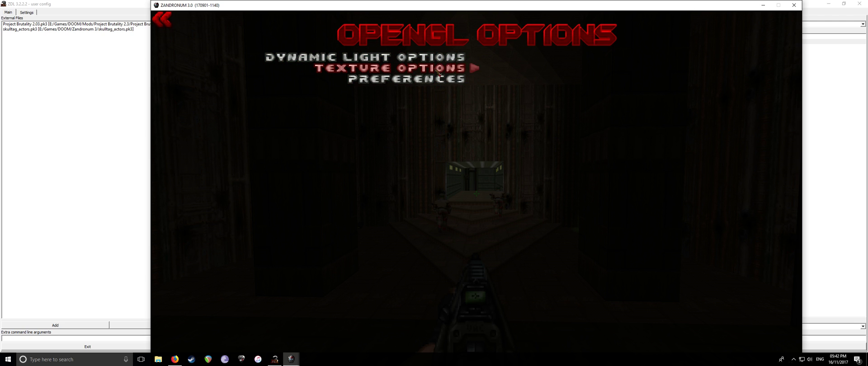
Review the texture options (Trilinear, 16X anisotropic, RGBA4, HQ4X) and back out to Options
click(439, 69)
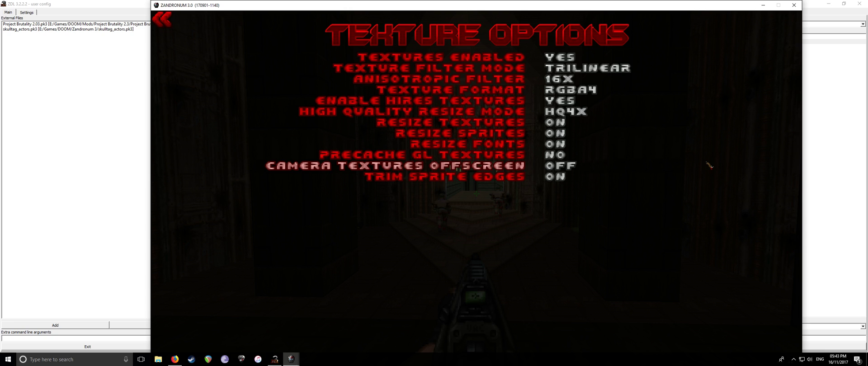
key(Escape)
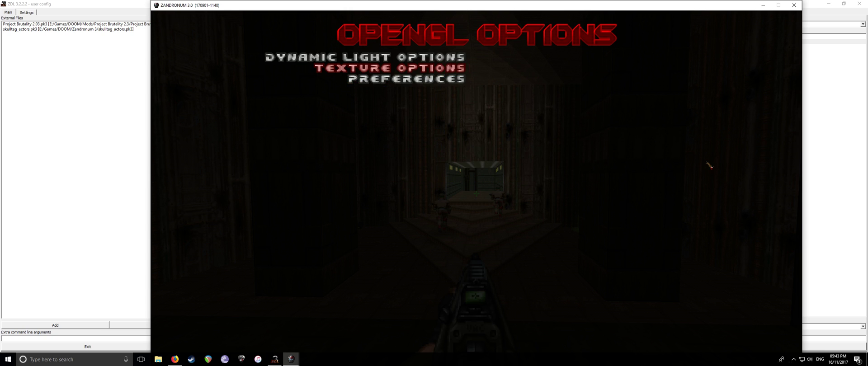
key(Escape)
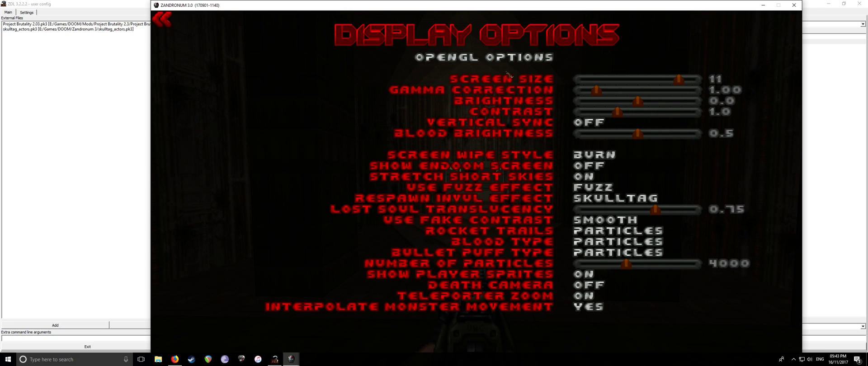
key(Escape)
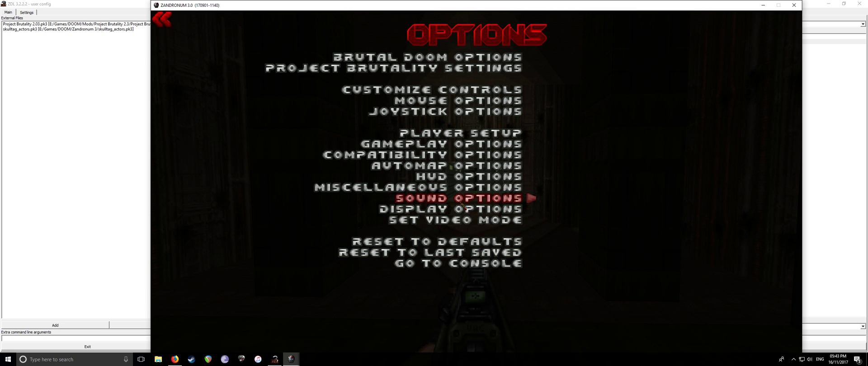
Check the Video Mode page: aspect ratio All, OpenGL renderer, forced aspect ratio OFF
click(471, 220)
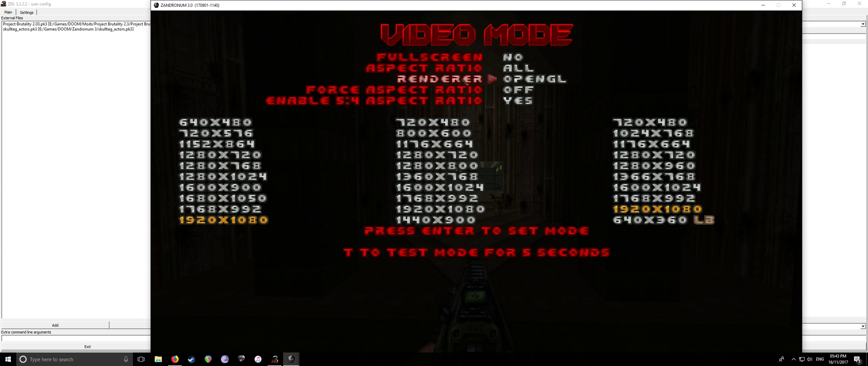
key(Escape)
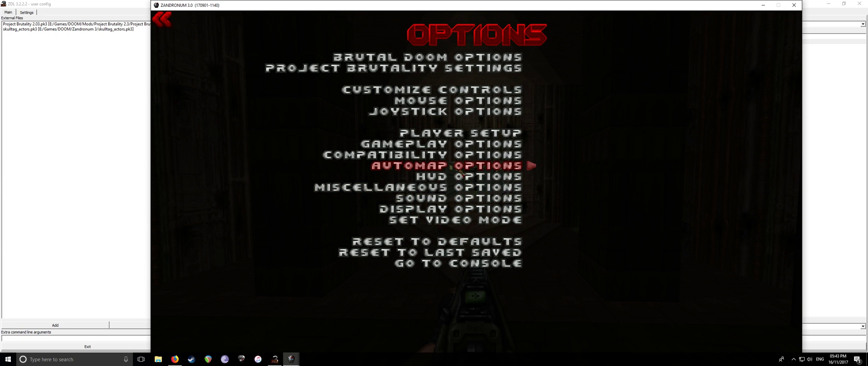
Revisit the OpenGL dynamic light and texture pages, then go to OpenGL Preferences
click(452, 209)
click(394, 57)
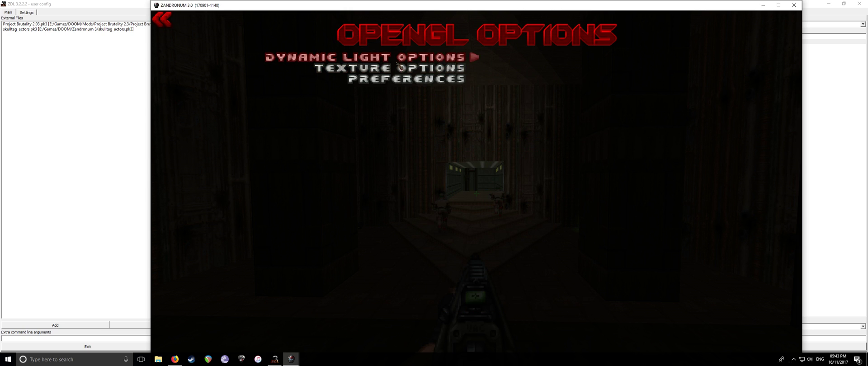
click(400, 57)
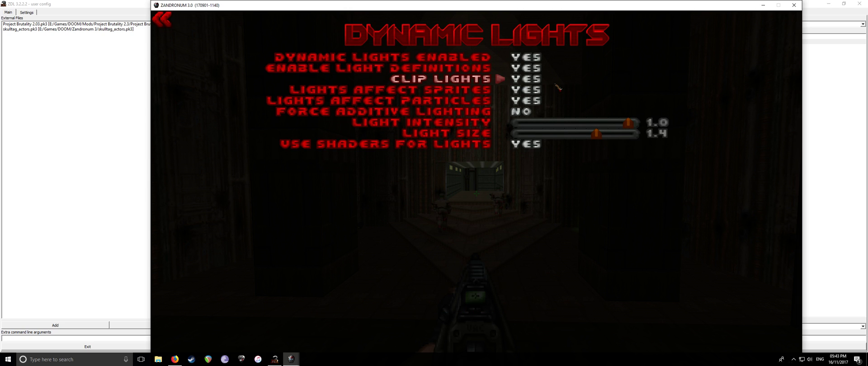
key(Escape)
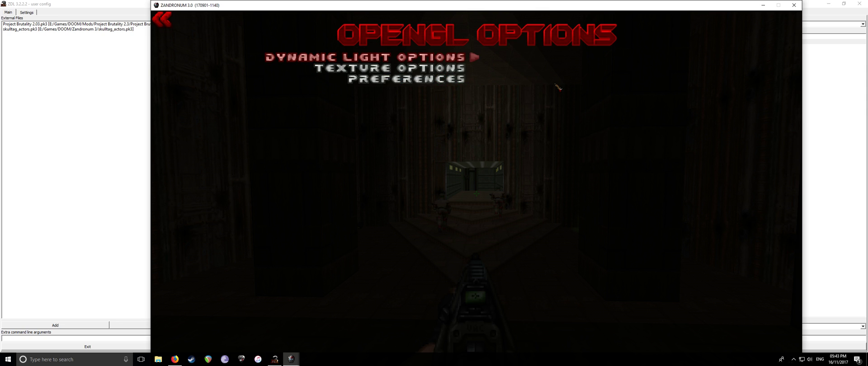
click(453, 67)
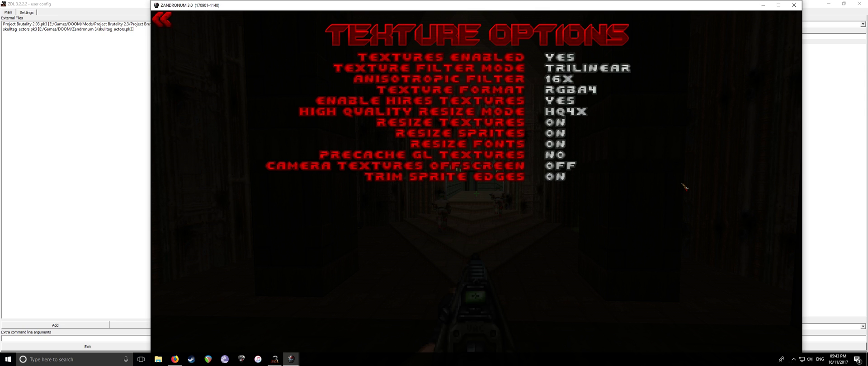
key(Escape)
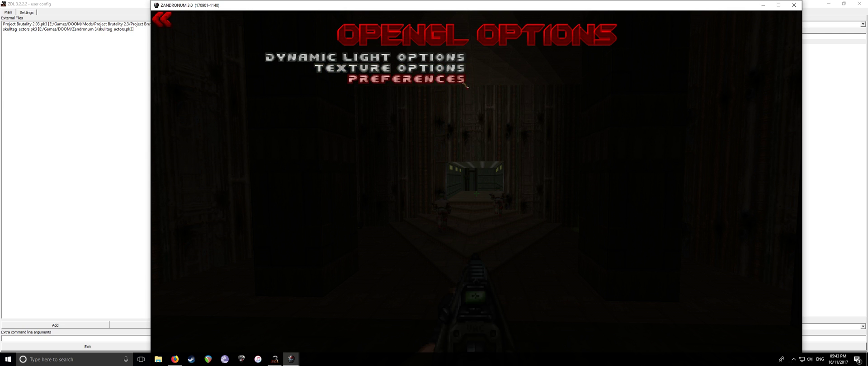
click(471, 82)
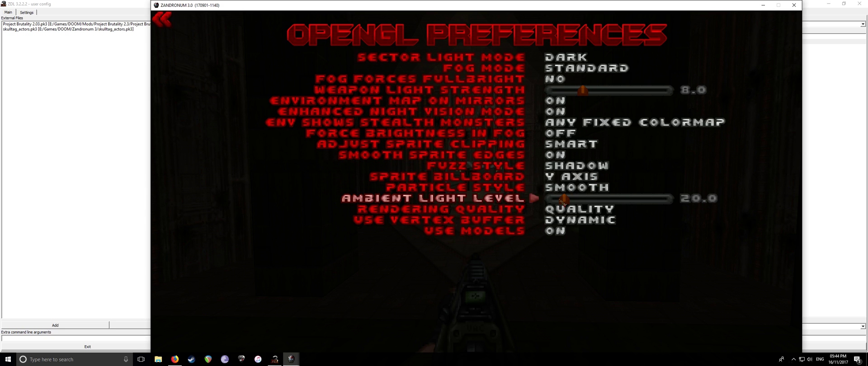
Raise the Ambient Light Level to 30.0 and back out of OpenGL Preferences
mouse_move(564, 200)
mouse_down()
mouse_move(678, 202)
mouse_move(592, 208)
mouse_move(570, 201)
mouse_up()
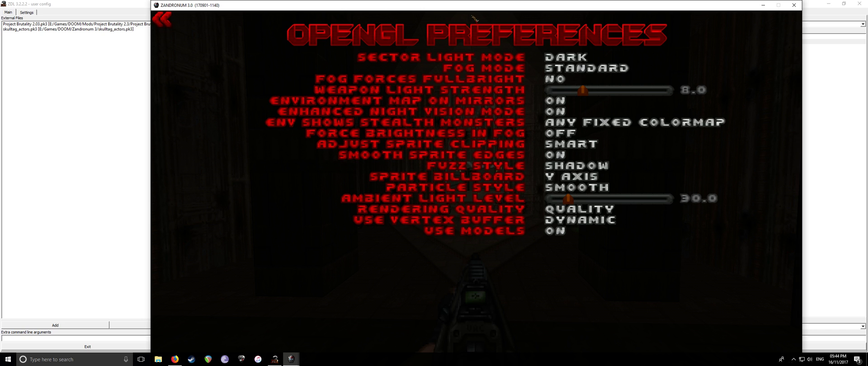
key(Escape)
Return to the main menu and reopen Options to glance at the video mode settings
key(Escape)
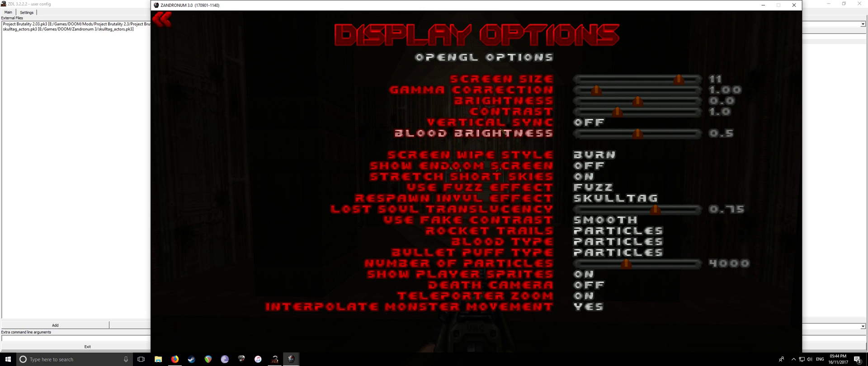
key(Escape)
key(Escape)
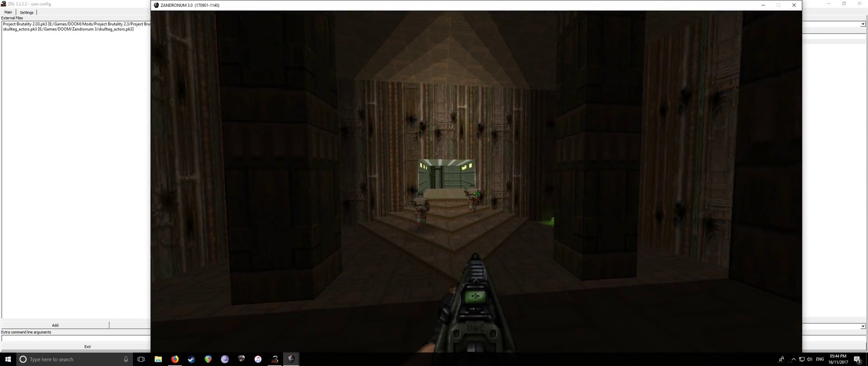
key(Escape)
key(Return)
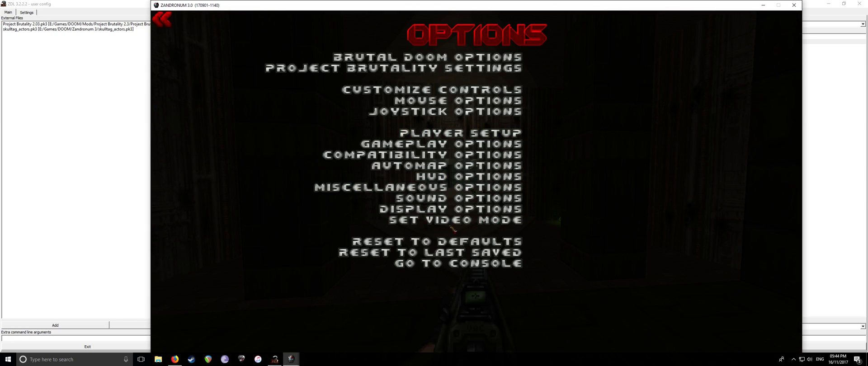
click(453, 221)
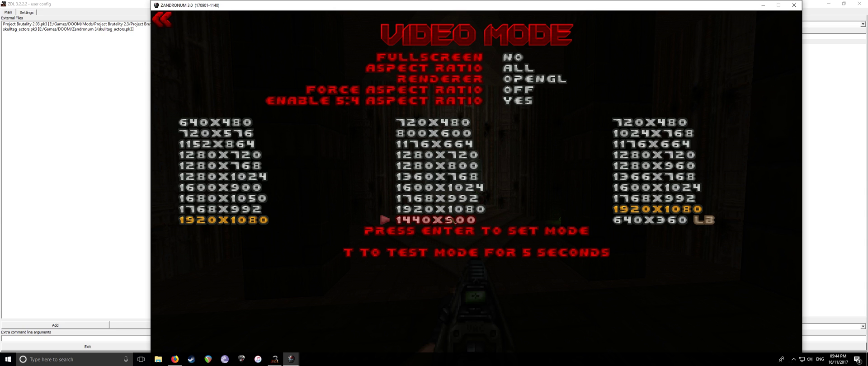
key(Escape)
Look over Display Options and Project Brutality Rendering Settings, then resume play
click(451, 209)
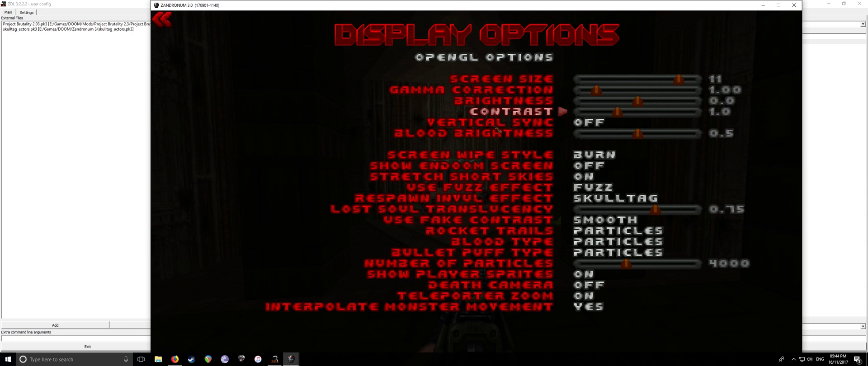
key(Escape)
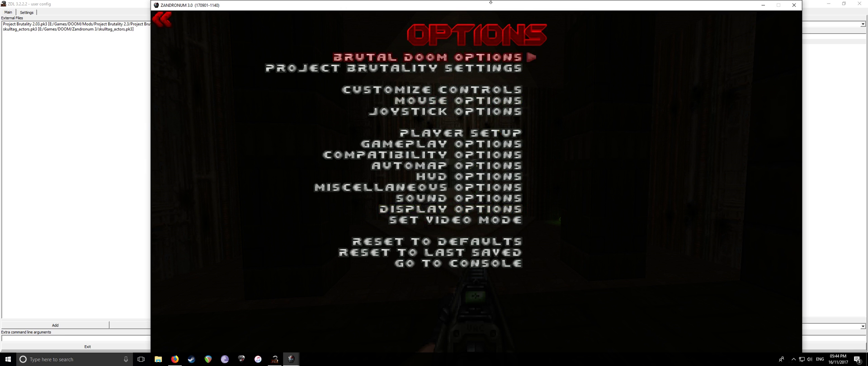
click(409, 68)
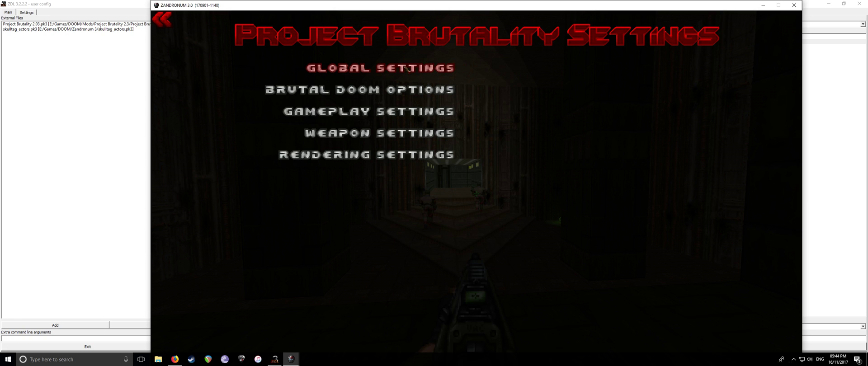
click(402, 155)
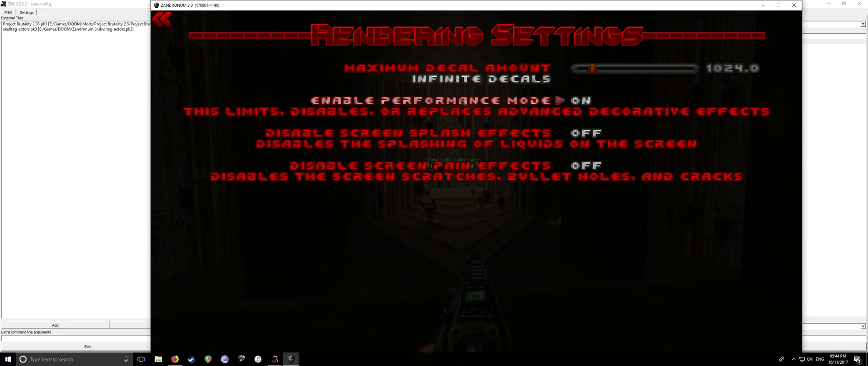
key(Escape)
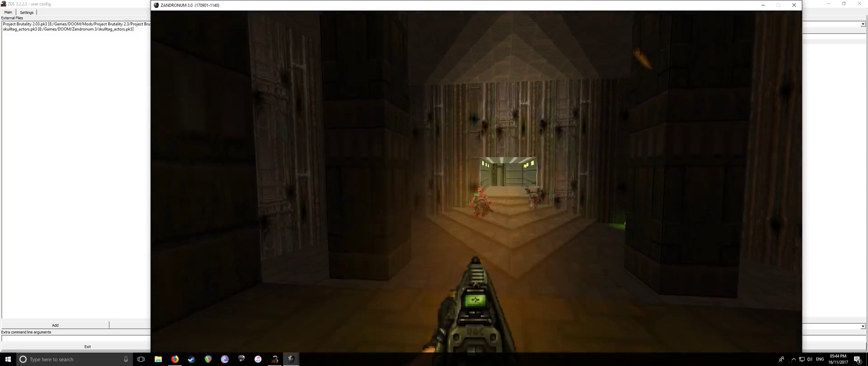
Push up the green corridor firing with the rifle, then bring up the Options menu
key(w)
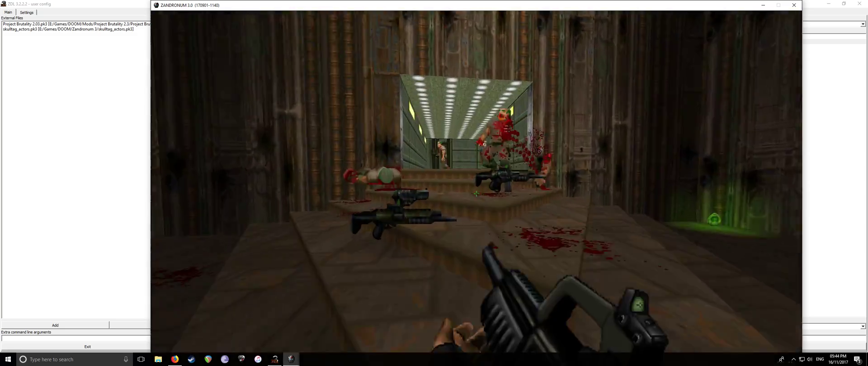
key(w)
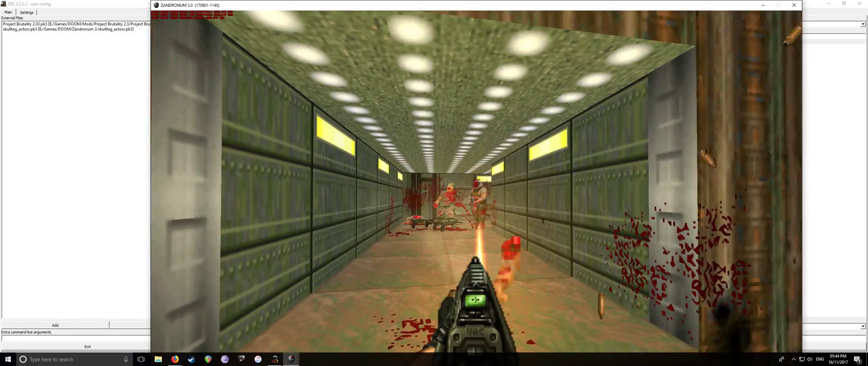
key(4)
key(w)
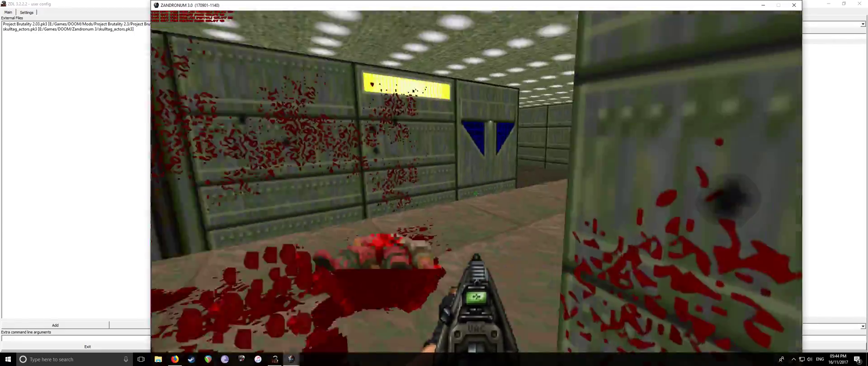
key(w)
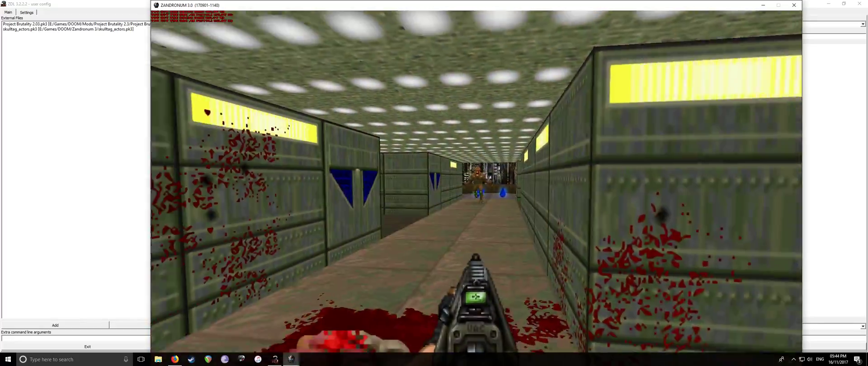
key(ctrl)
key(w)
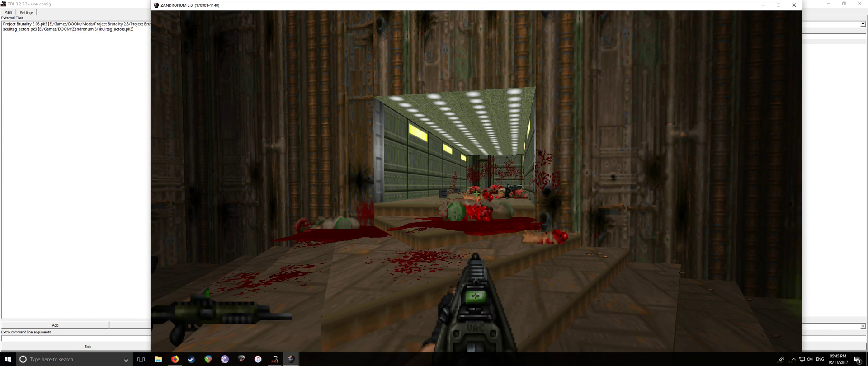
key(Escape)
click(425, 191)
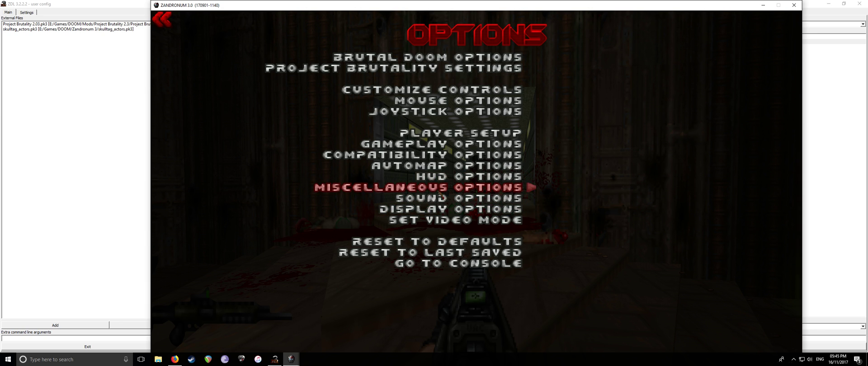
Set the Project Brutality Global Settings spawn preset to Alternative
click(462, 69)
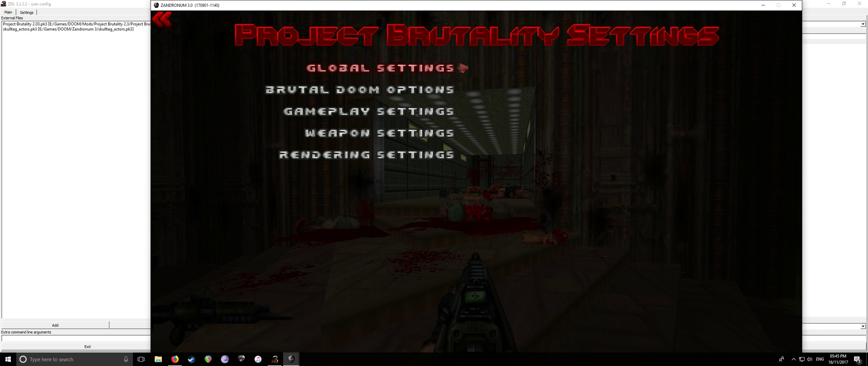
click(399, 89)
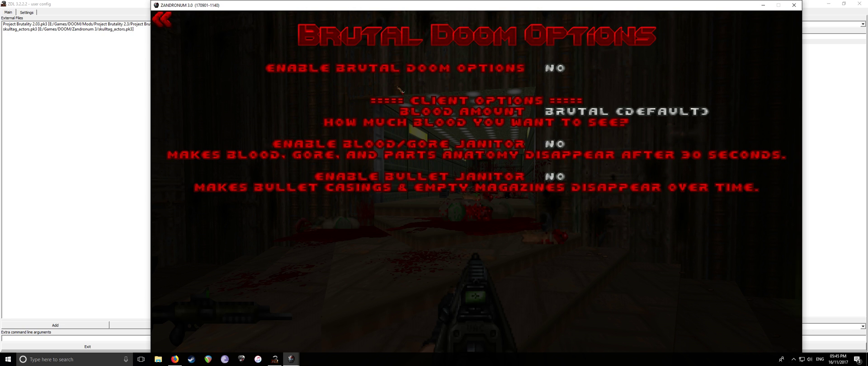
key(Escape)
click(429, 69)
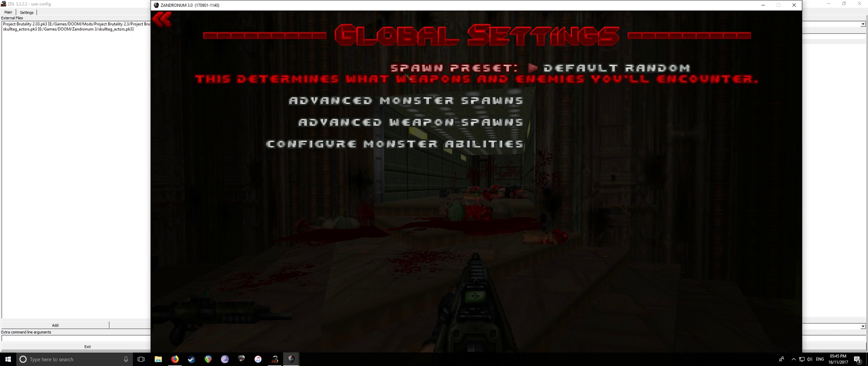
click(445, 75)
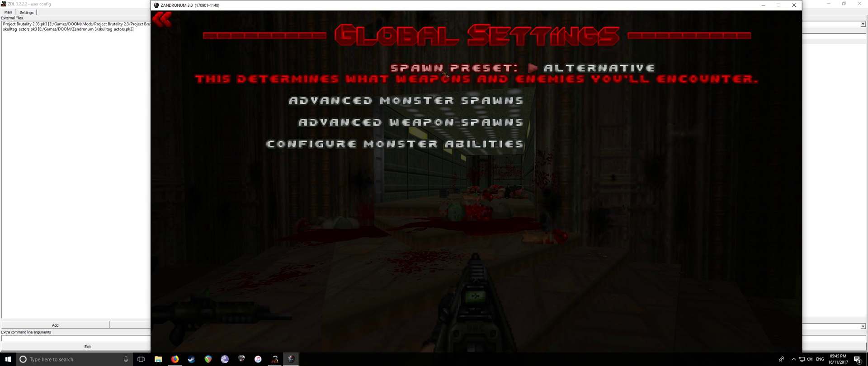
click(445, 75)
key(Escape)
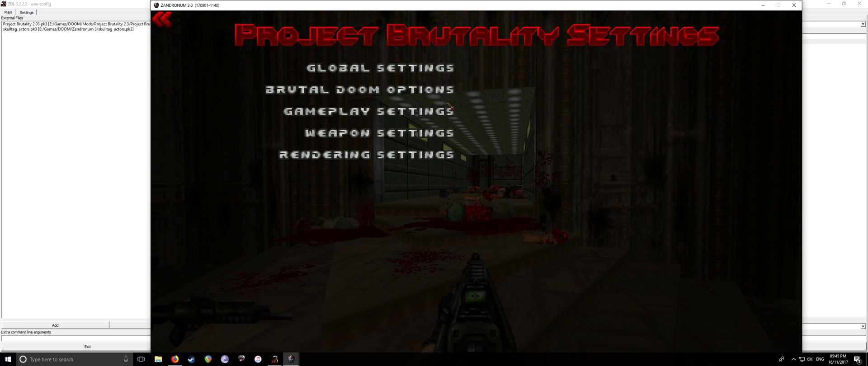
Enable Brutal Doom options with blood amount Overdrawn at Blood Bank, then resume play
click(414, 91)
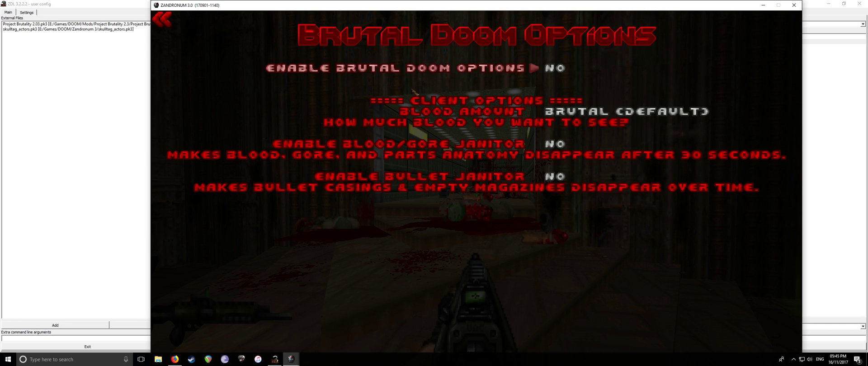
click(480, 77)
click(481, 113)
click(483, 114)
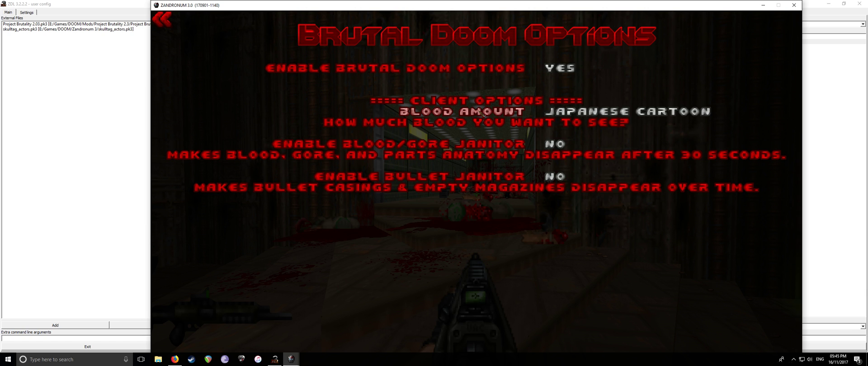
click(484, 114)
click(484, 115)
click(483, 115)
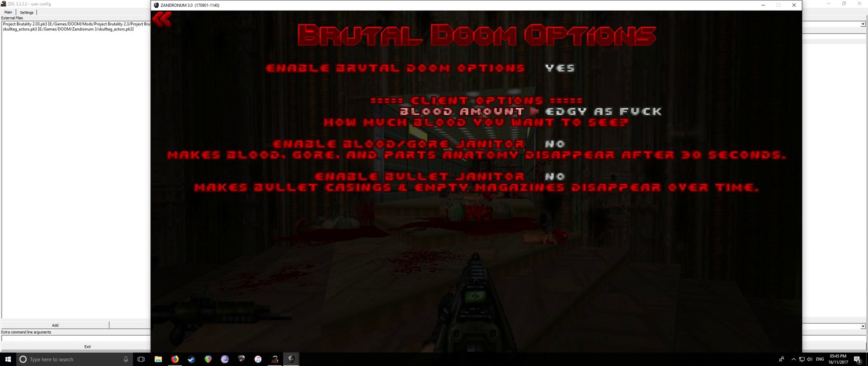
click(484, 115)
click(483, 114)
key(Escape)
key(Escape)
key(Escape)
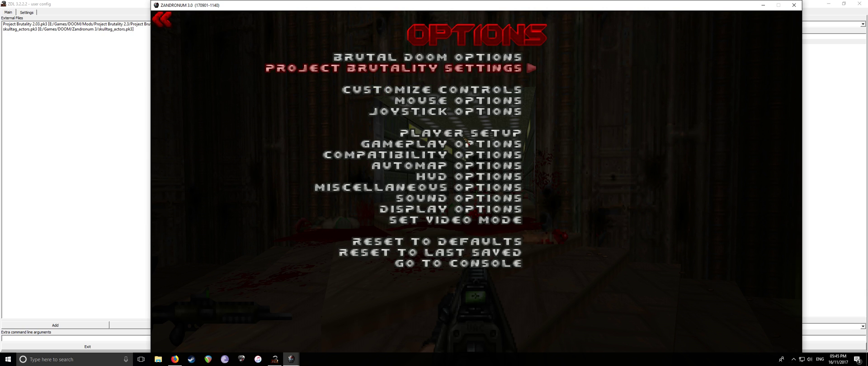
Fight through the hallways and dark room to the green corridor, switching weapons along the way
key(w)
key(w)
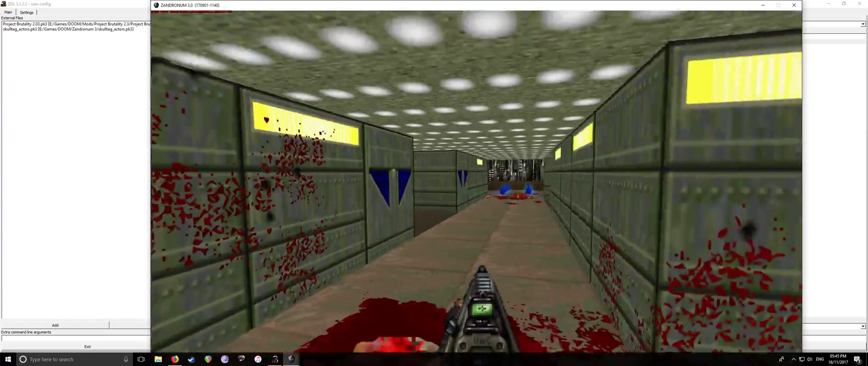
key(ctrl)
key(ctrl)
key(w)
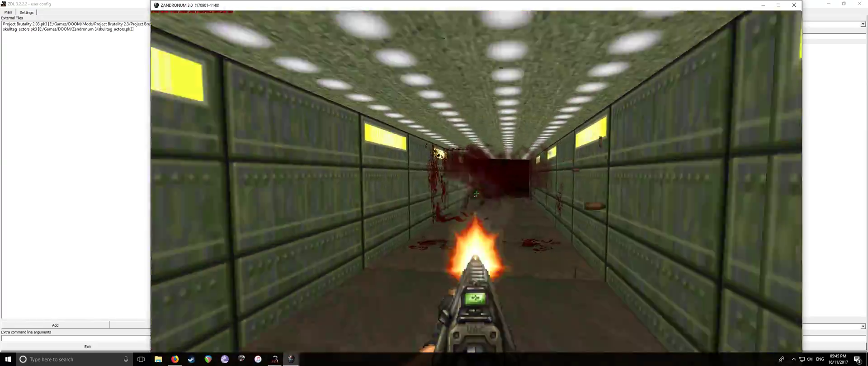
key(w)
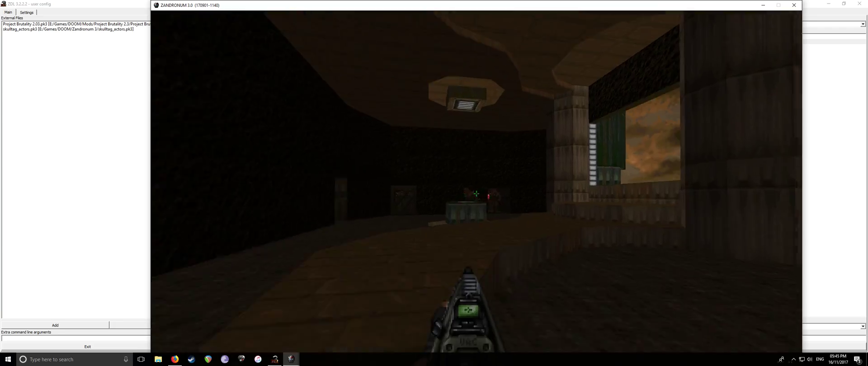
key(ctrl)
key(w)
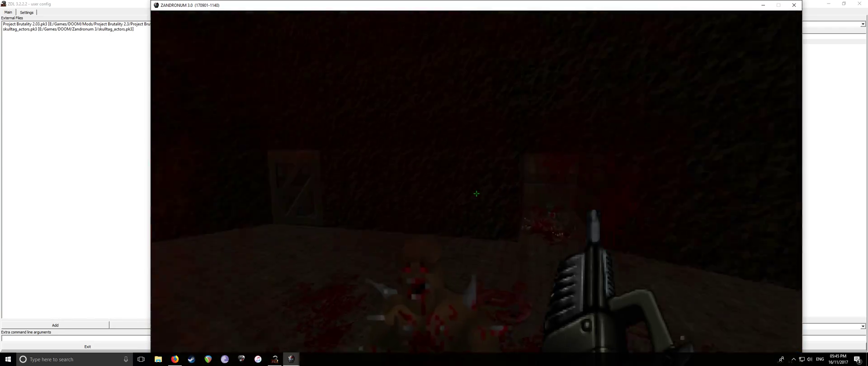
key(ctrl)
key(w)
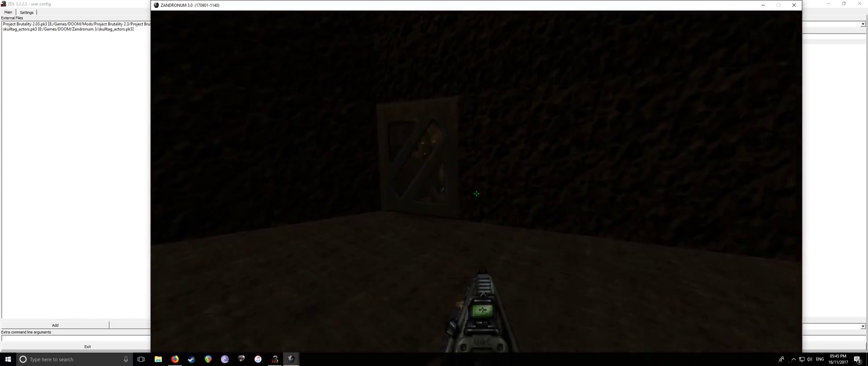
key(6)
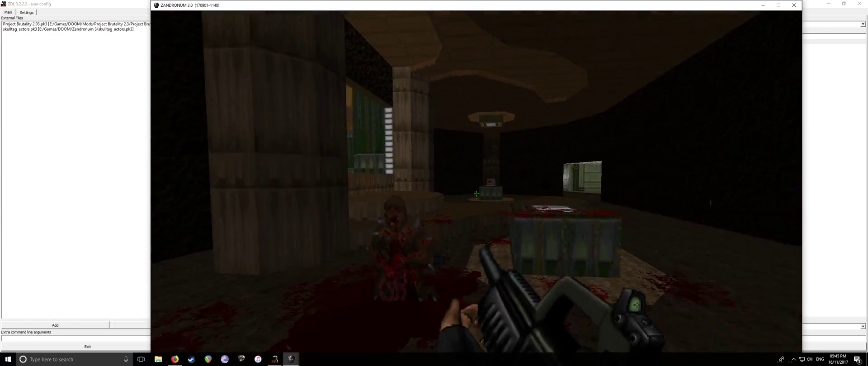
key(ctrl)
key(w)
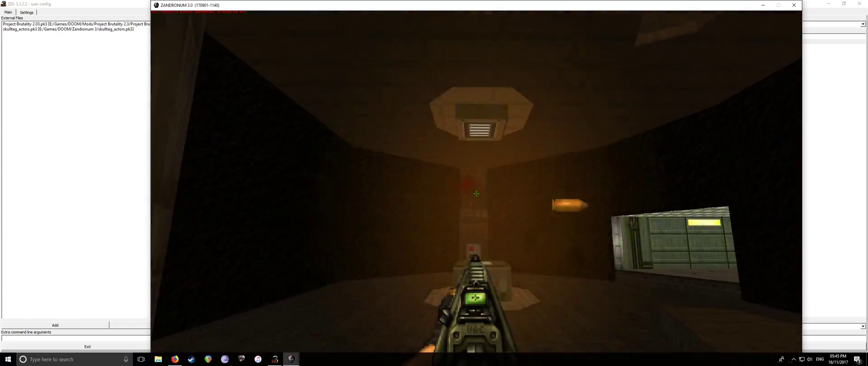
key(4)
key(w)
key(6)
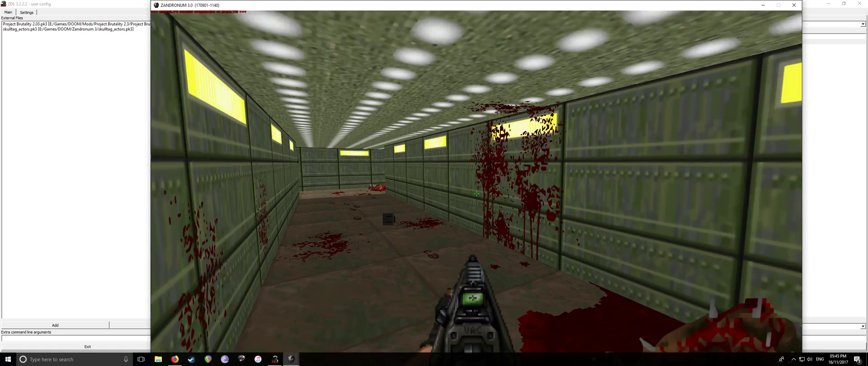
Quit Zandronum via Quit Game in the main menu, confirming Yes
key(Escape)
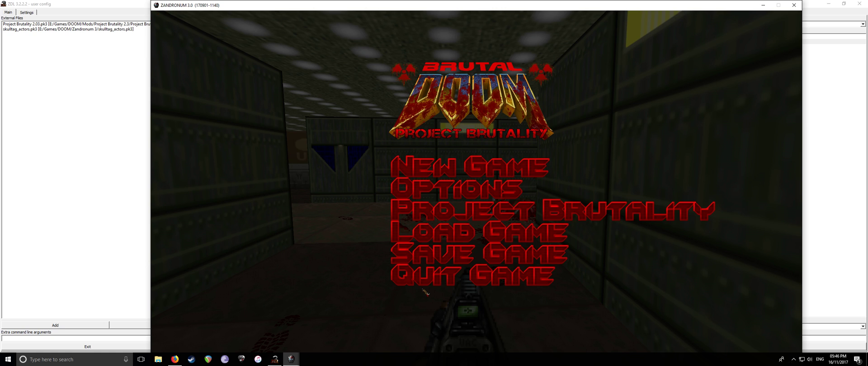
click(441, 278)
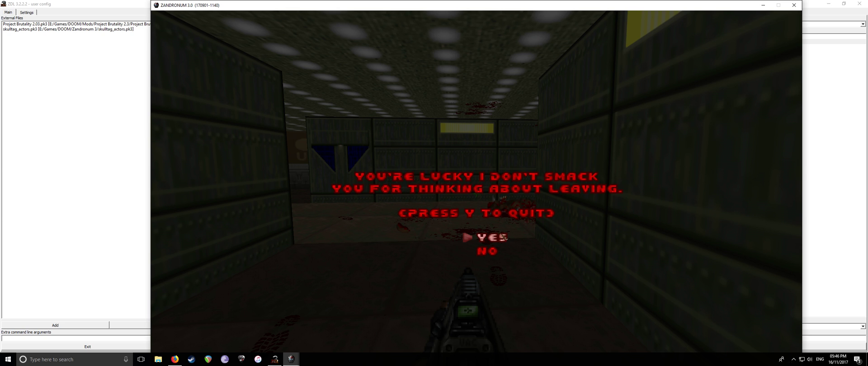
click(502, 236)
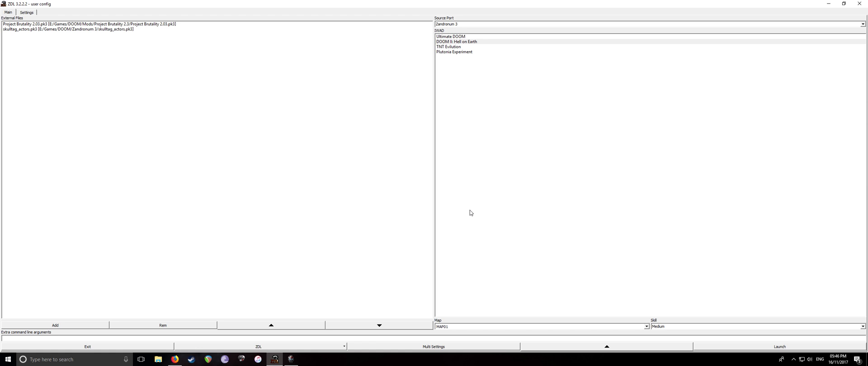
Open File Explorer from the taskbar, showing Quick access
click(158, 359)
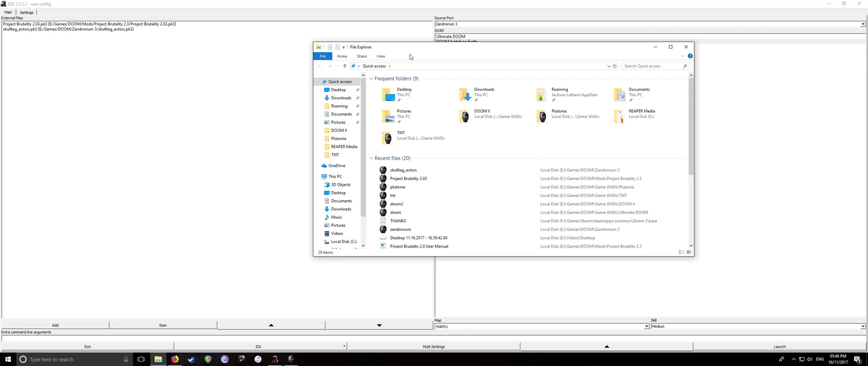
Go to Local Disk (E:) and open Games > DOOM, peeking into the ZDoom Loader folder
scroll(384, 178, down, 3)
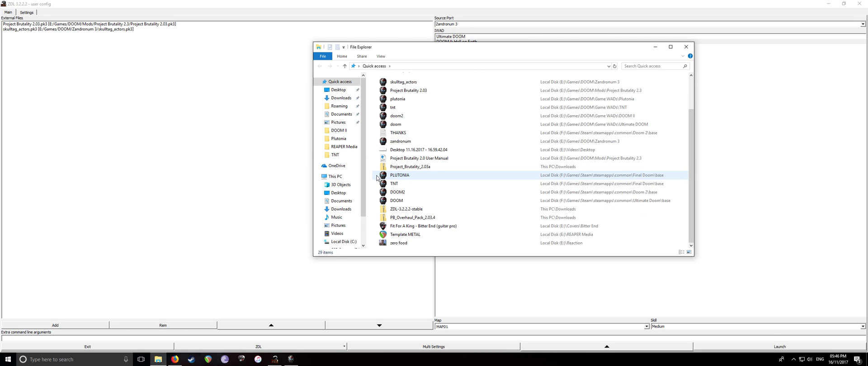
scroll(343, 217, down, 2)
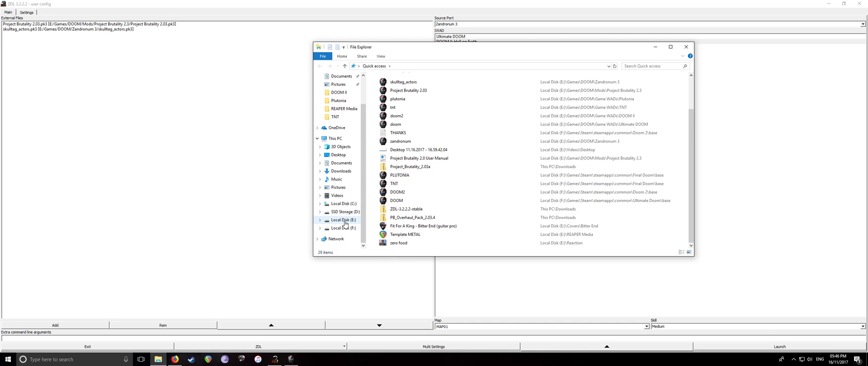
click(345, 222)
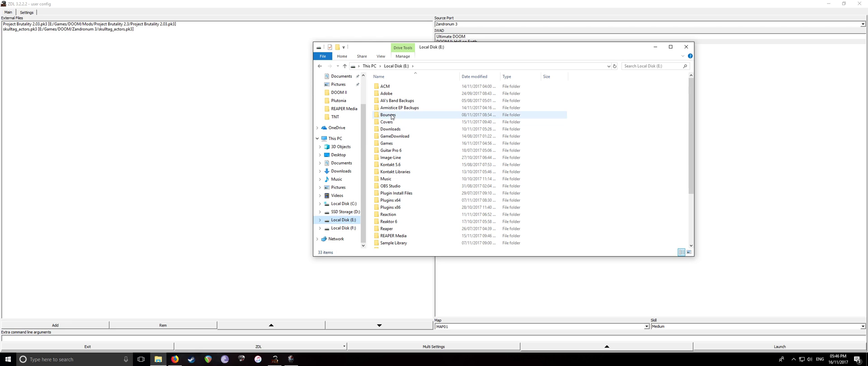
click(386, 144)
double_click(386, 144)
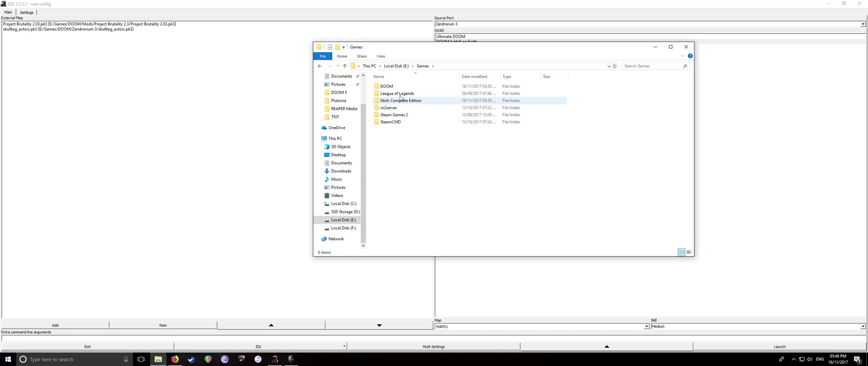
double_click(399, 86)
double_click(400, 108)
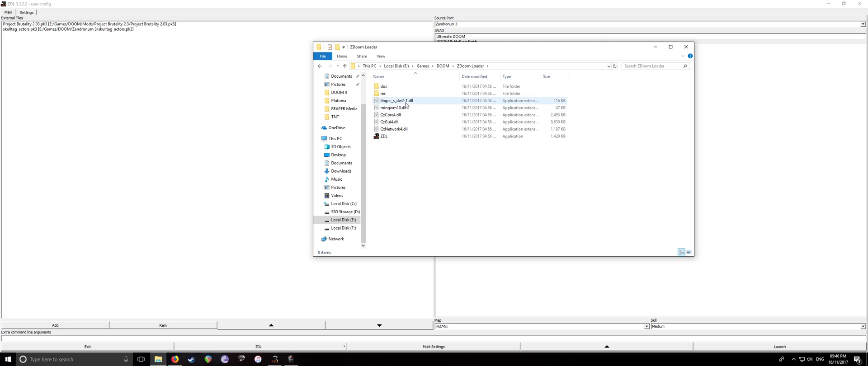
From DOOM, go through Mods > Project Brutality 2.3 and open the User Manual PDF
key(BackSpace)
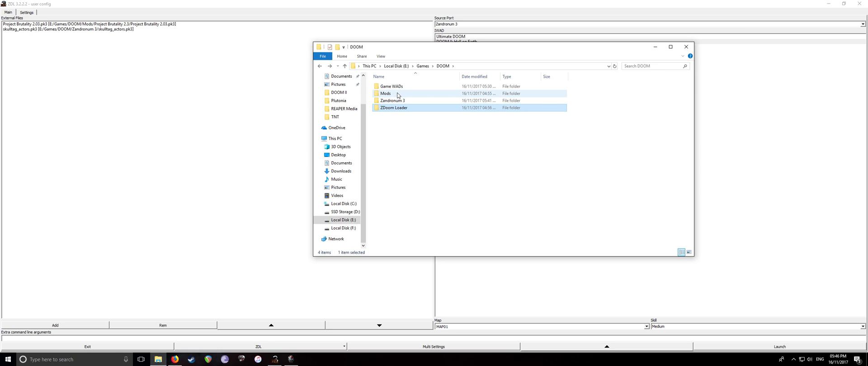
double_click(401, 100)
key(BackSpace)
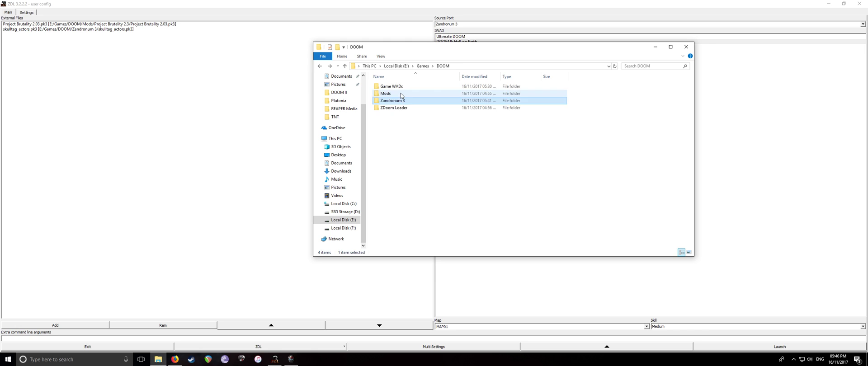
double_click(402, 93)
double_click(402, 94)
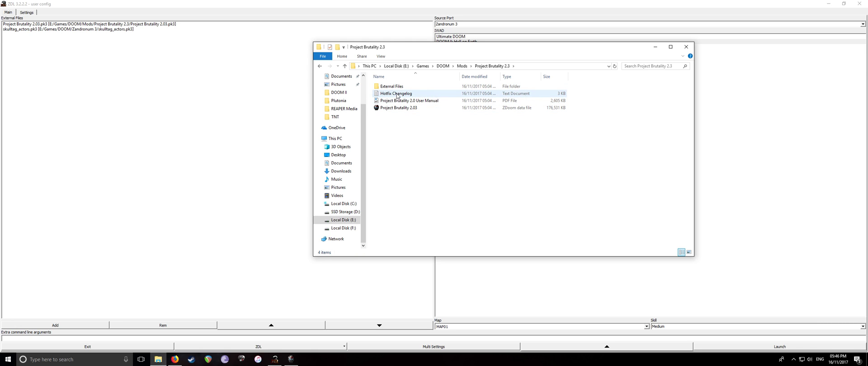
click(398, 101)
double_click(398, 102)
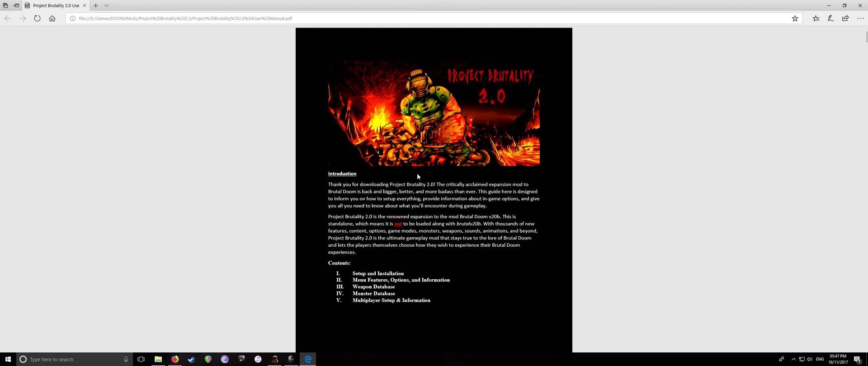
Scroll the manual's contents, briefly highlighting the Weapon and Monster Database entries
scroll(417, 175, down, 4)
drag(336, 106, 337, 90)
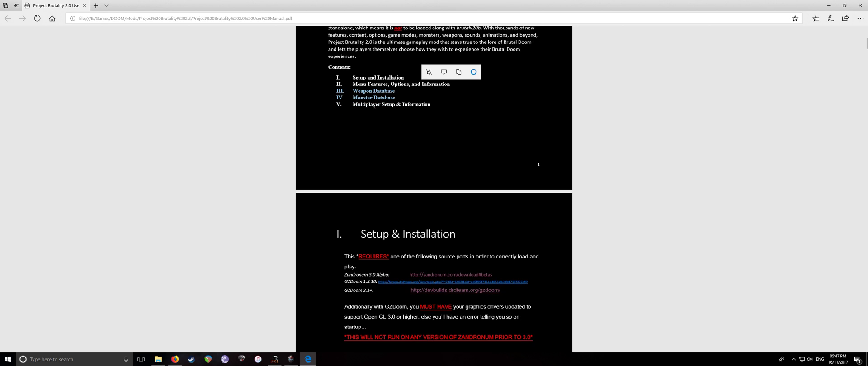
click(416, 136)
Search the manual for 'Multiplayer' to reach the Multiplayer Setup section, then return to ZDL
key(ctrl+f)
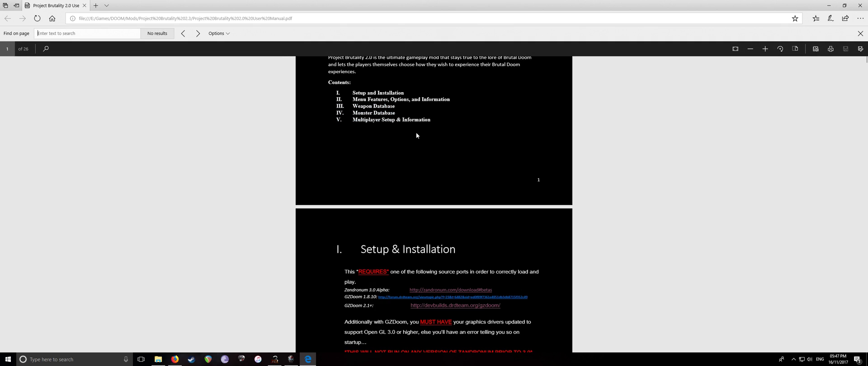
text(Multiplayer)
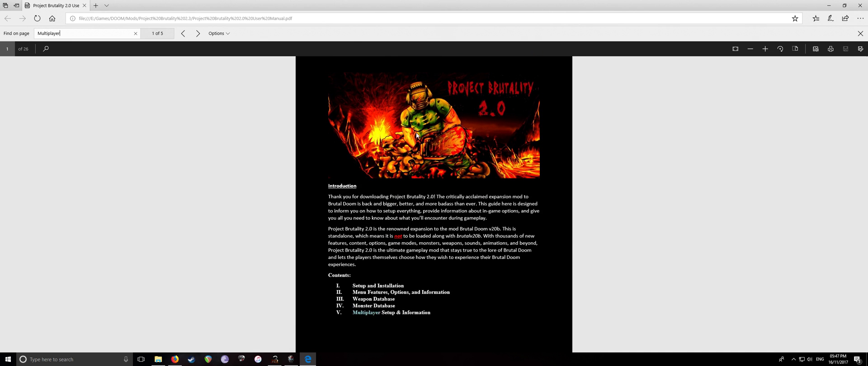
key(Return)
scroll(415, 242, down, 1)
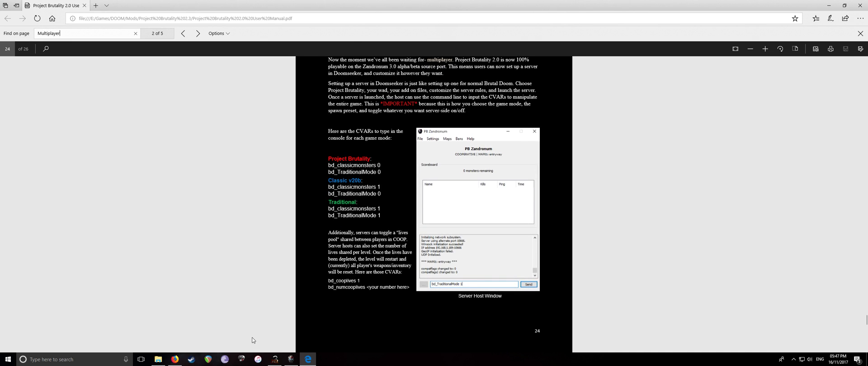
scroll(318, 289, up, 1)
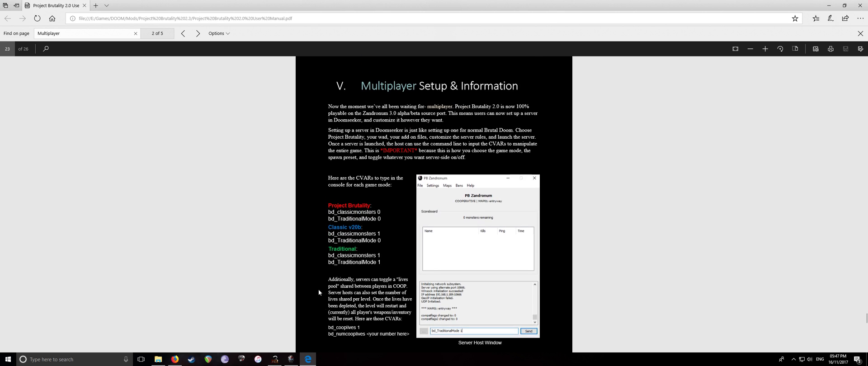
click(275, 359)
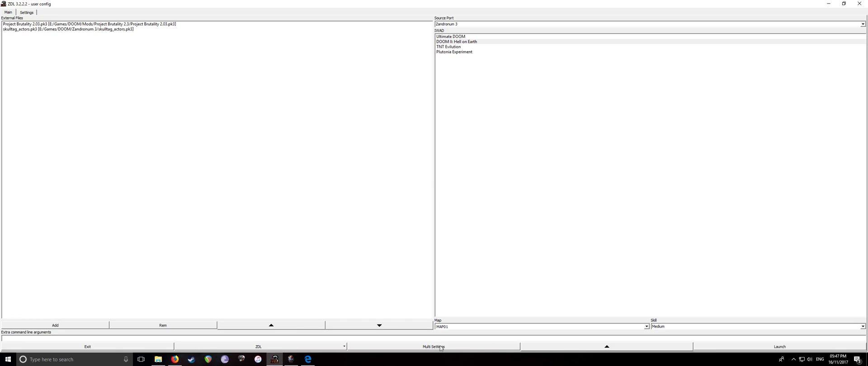
Expand ZDL's multiplayer options panel and enable the advanced Multi Settings
click(603, 352)
click(606, 325)
click(617, 348)
click(454, 325)
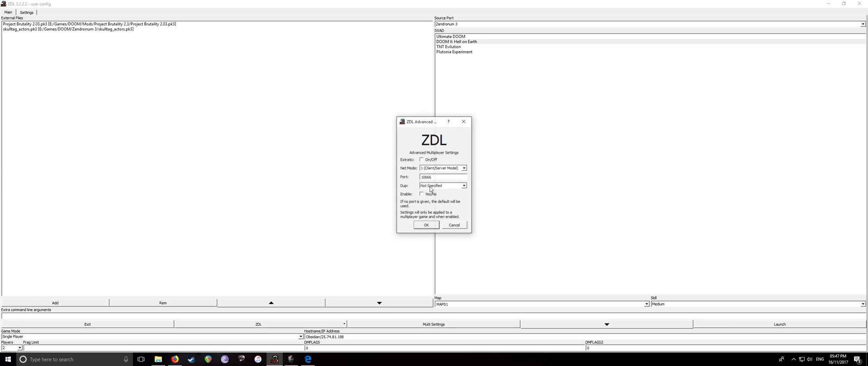
click(426, 195)
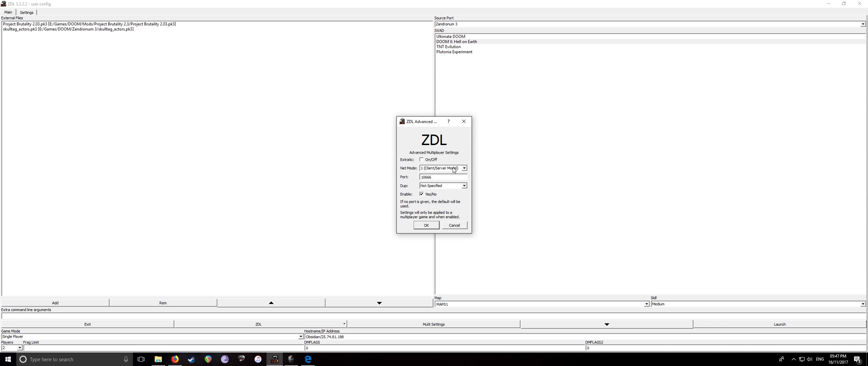
Keep client/server net mode, port 10666 and Not Specified duplication, and confirm the settings
click(453, 170)
click(449, 156)
drag(431, 123, 442, 85)
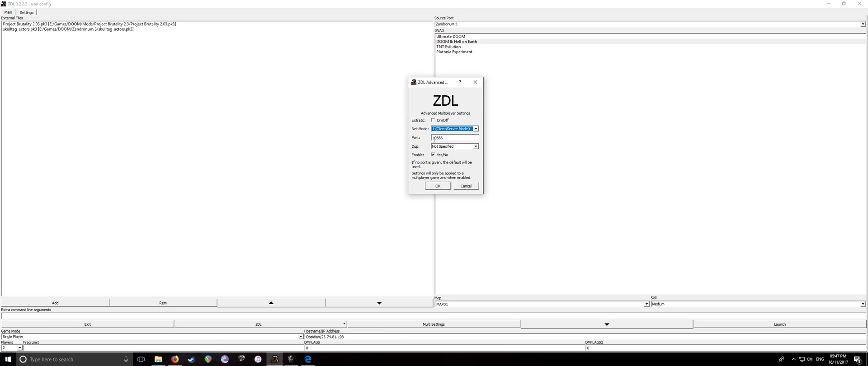
key(Tab)
click(451, 147)
click(450, 148)
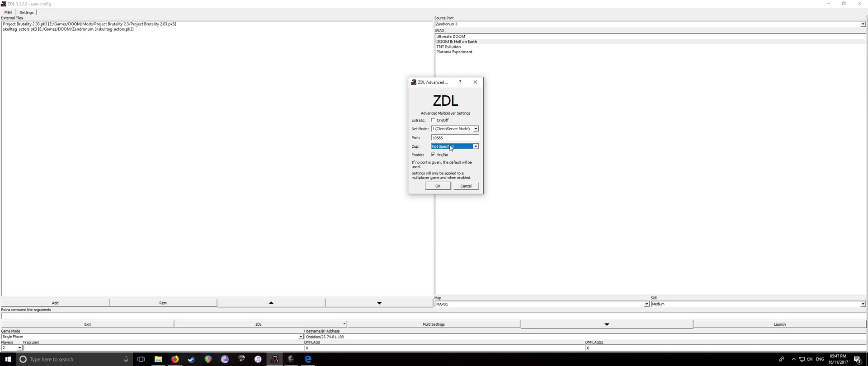
click(437, 187)
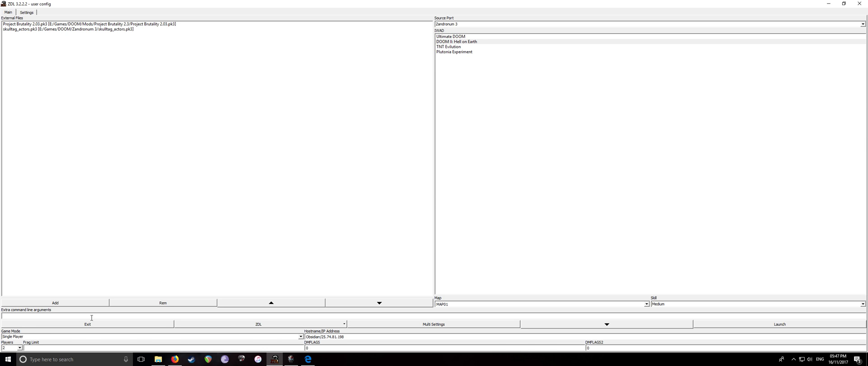
Set the game mode to Co-op and keep the player count at 2
click(301, 337)
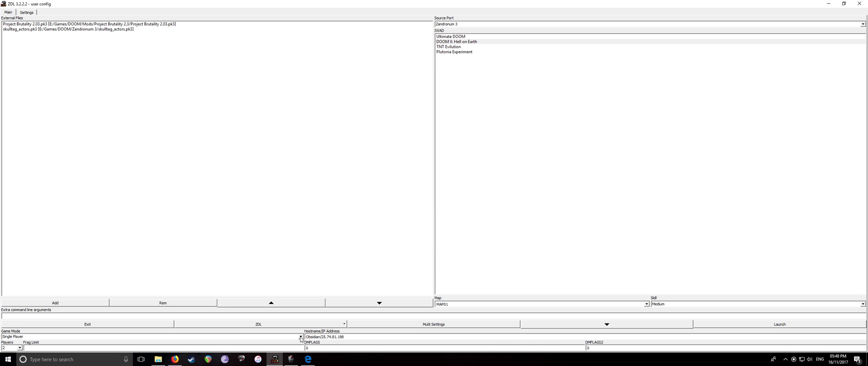
click(108, 345)
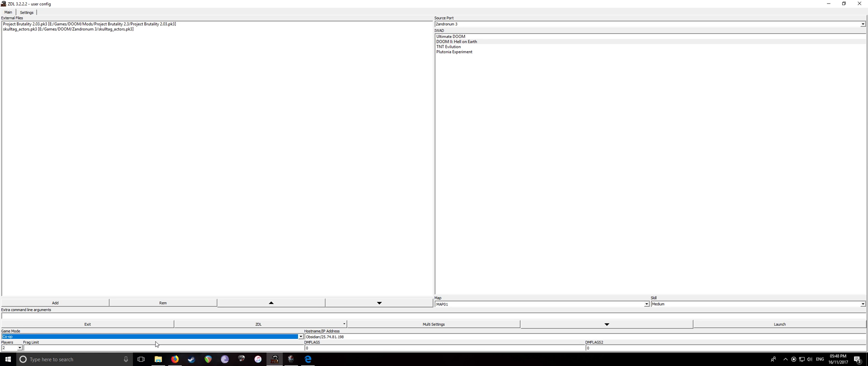
click(74, 337)
click(91, 344)
click(18, 347)
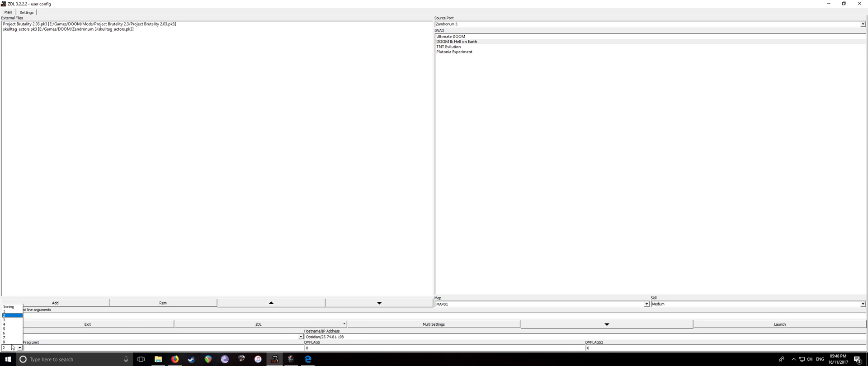
click(14, 348)
Inspect the host's computer name and IP address in the Hostname/IP field
triple_click(362, 338)
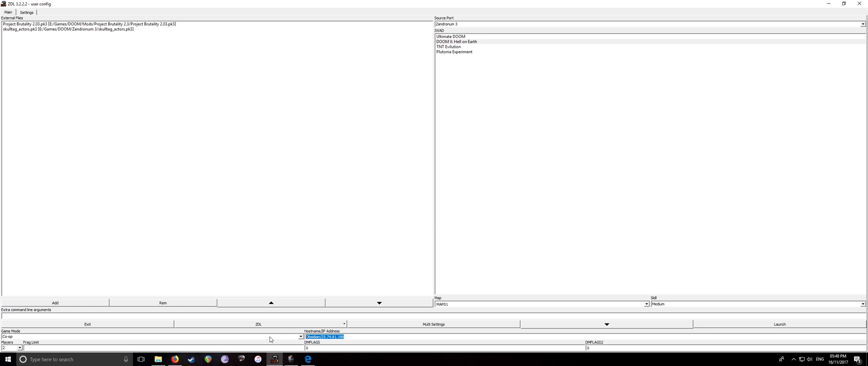
click(334, 337)
double_click(321, 337)
click(321, 337)
drag(324, 336, 331, 337)
Bring up LogMeIn Hamachi from the system tray to check its IPv4 address, then close it
click(362, 336)
click(793, 359)
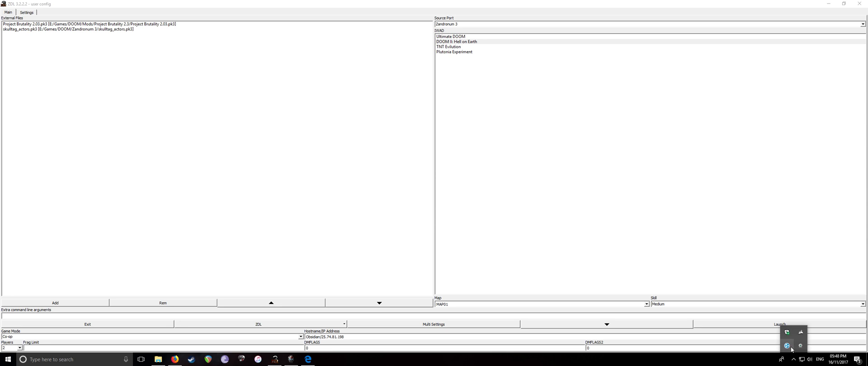
click(787, 346)
drag(392, 31, 360, 79)
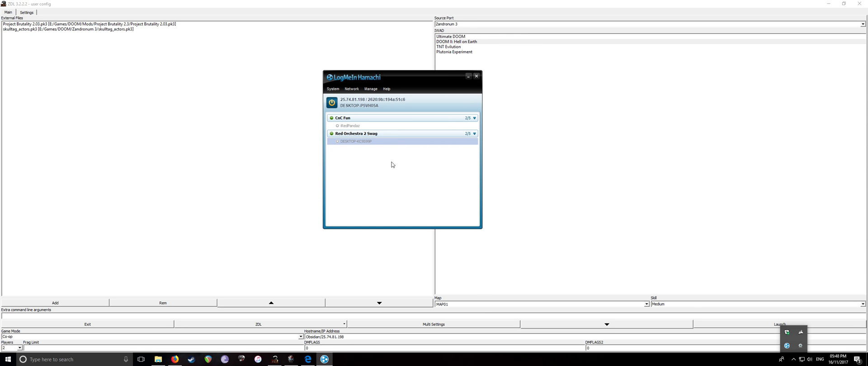
click(475, 76)
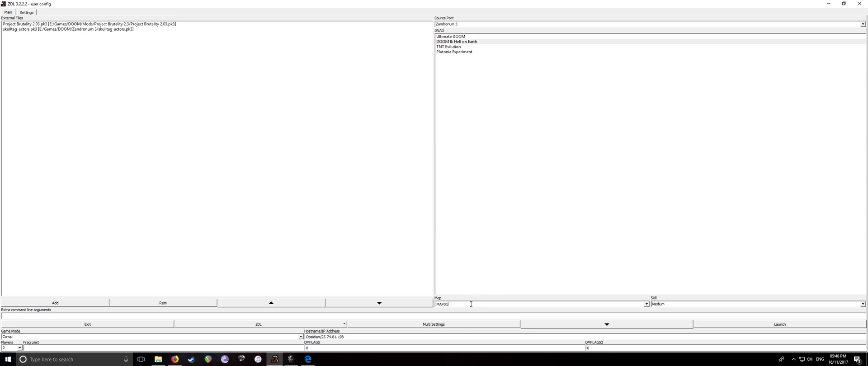
Keep MAP01 as the map and Medium as the skill, then launch the co-op server
click(647, 305)
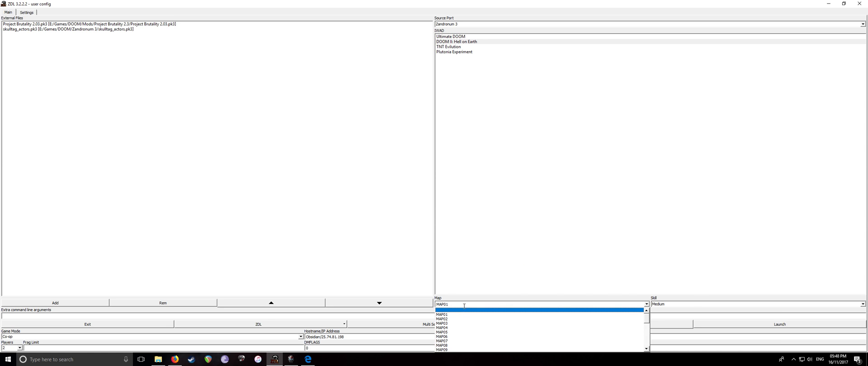
click(692, 304)
click(755, 324)
click(755, 324)
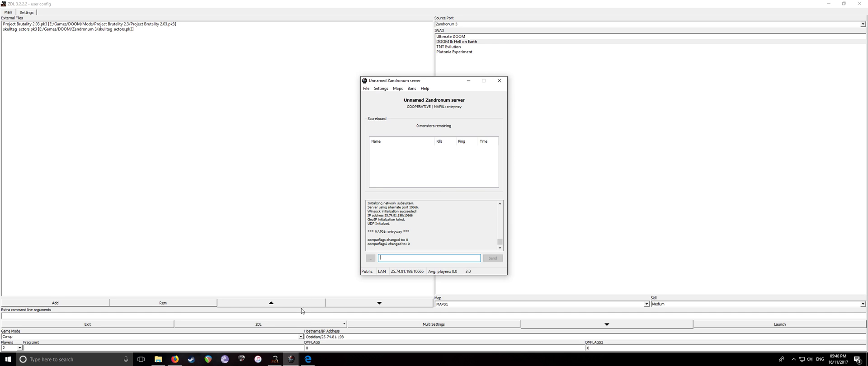
Open the server configuration and name the server Br00tal
click(381, 88)
click(389, 96)
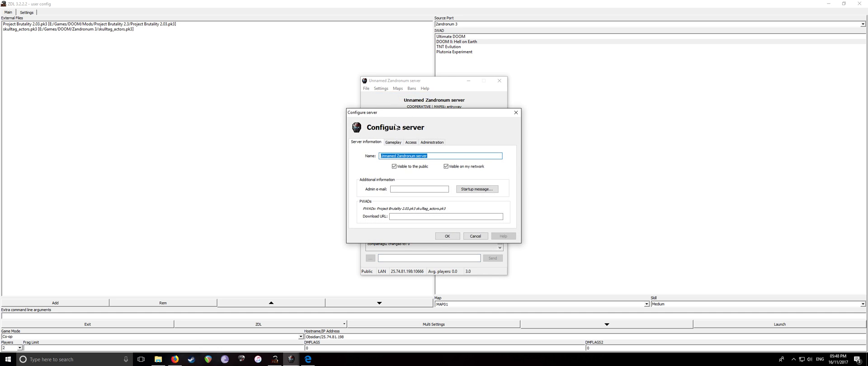
drag(397, 112, 431, 108)
click(549, 108)
click(380, 88)
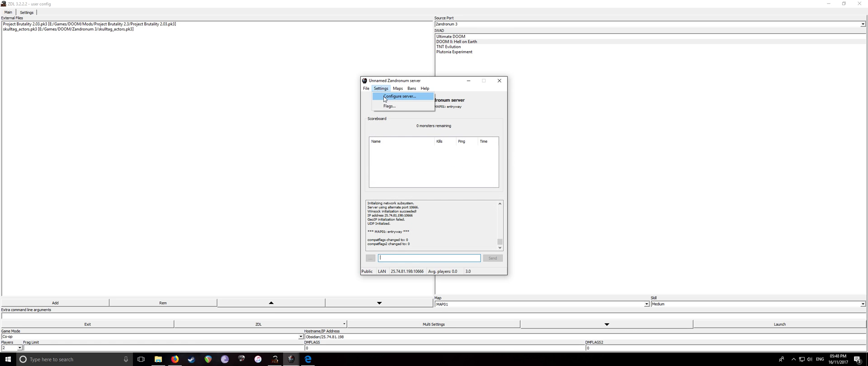
click(390, 96)
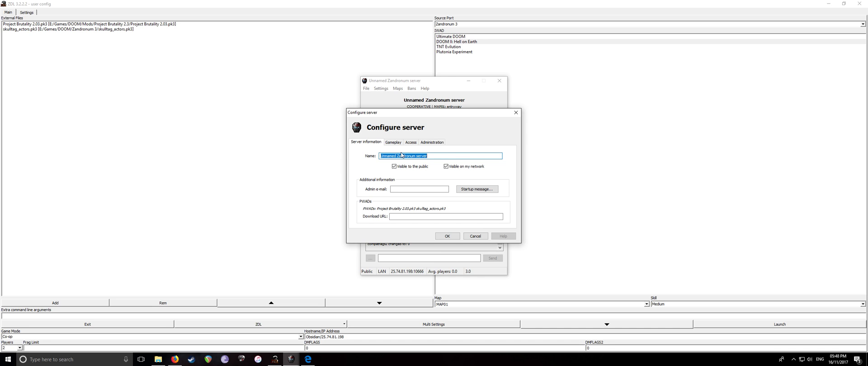
text(Br00tal)
Review the skill level and bots' skill choices on the Gameplay page
click(393, 142)
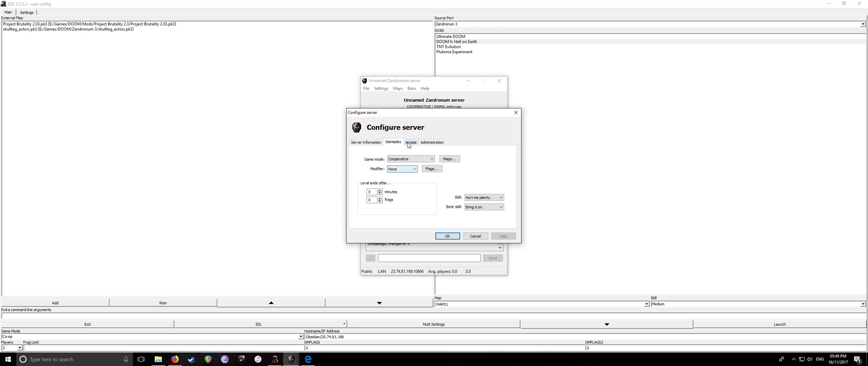
double_click(484, 199)
click(484, 207)
click(484, 207)
click(485, 207)
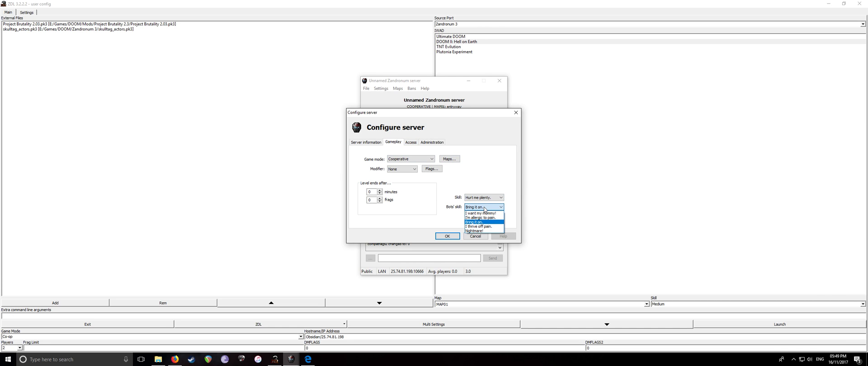
click(484, 207)
click(484, 197)
click(484, 198)
click(484, 207)
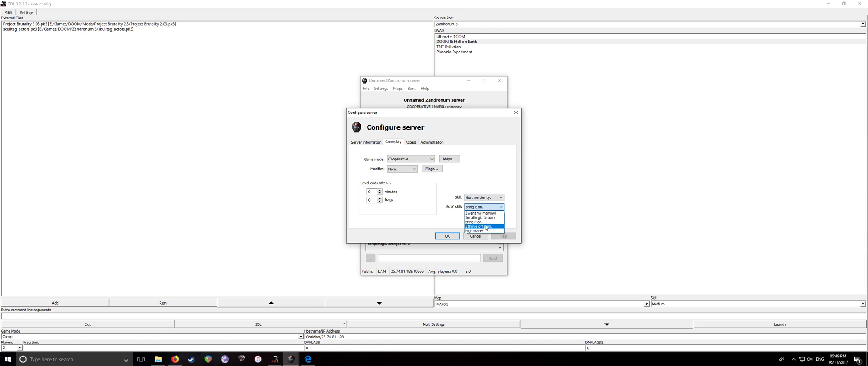
click(485, 179)
Enter a connect password on the Access page and save the server configuration
click(411, 142)
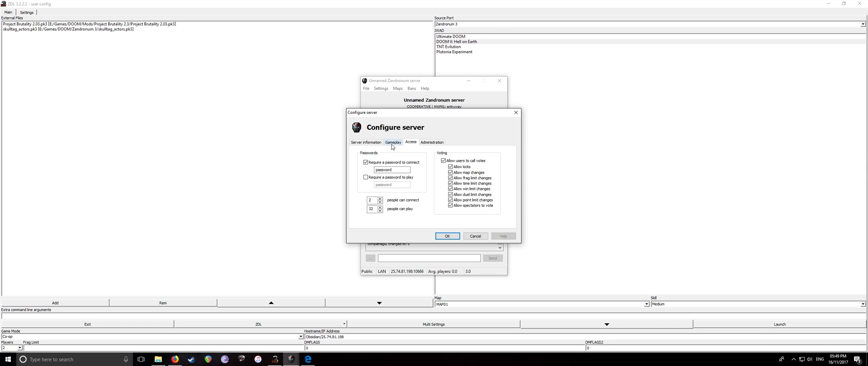
click(393, 143)
click(408, 142)
click(446, 236)
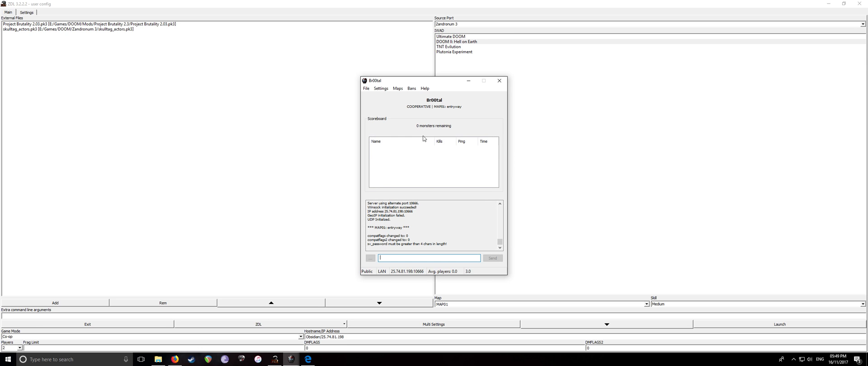
Scroll the manual to the Multiplayer page and select the bd_classicmonsters 0 line
click(307, 359)
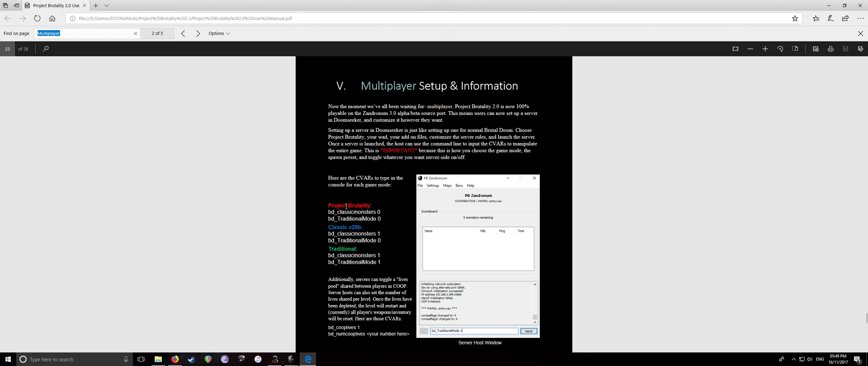
scroll(346, 206, down, 1)
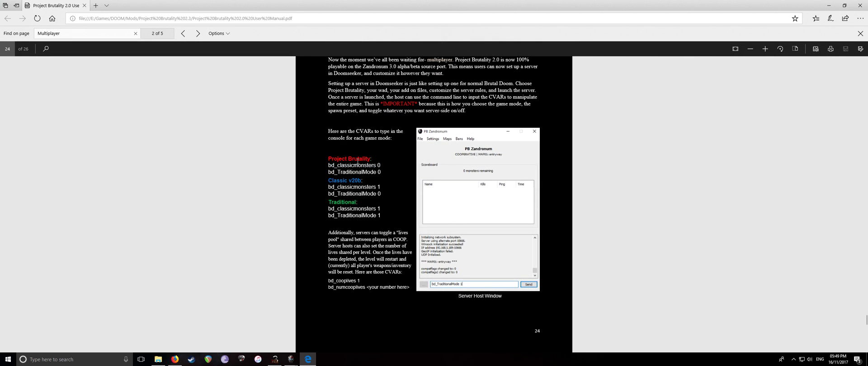
double_click(329, 180)
click(372, 181)
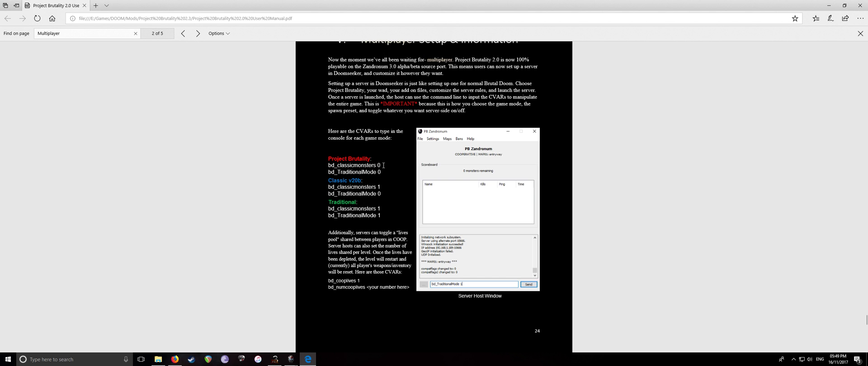
drag(380, 165, 331, 165)
click(274, 359)
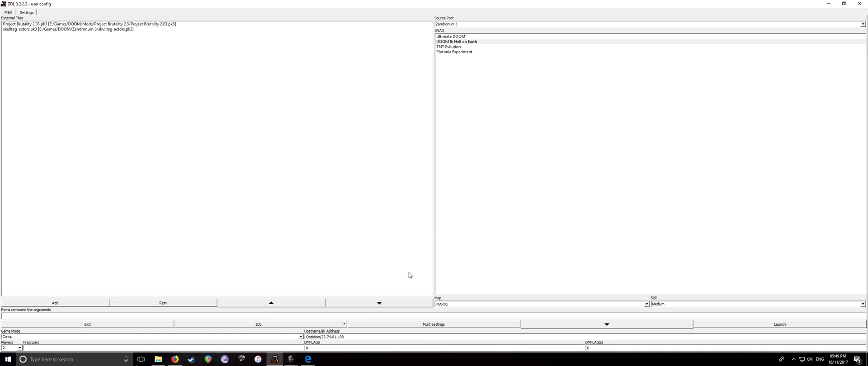
click(274, 359)
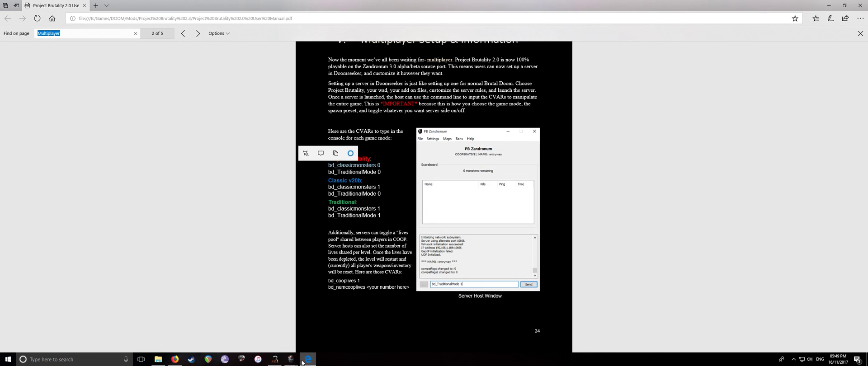
Move the Br00tal server window right and select the bd_TraditionalMode 0 line in the manual
click(298, 346)
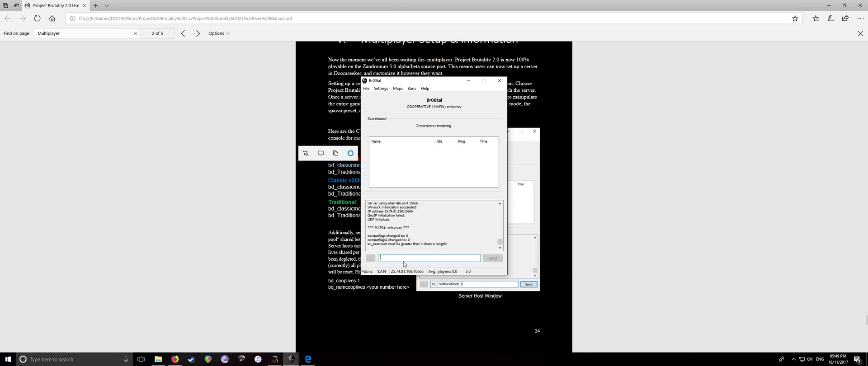
drag(418, 81, 462, 81)
click(387, 172)
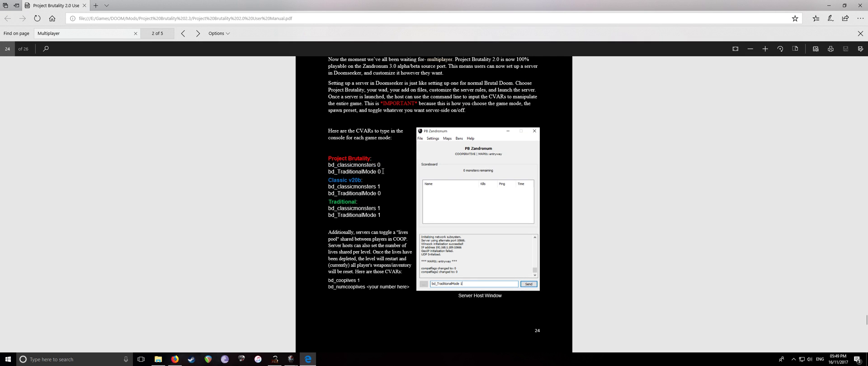
drag(382, 172, 327, 172)
Pick bd_classicmonsters 0 from the server console's recent commands, then scroll the manual to the spawn presets
mouse_move(293, 363)
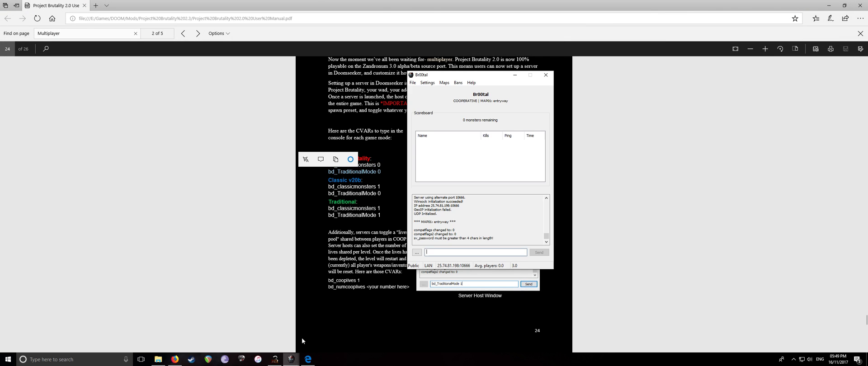
click(296, 346)
click(417, 252)
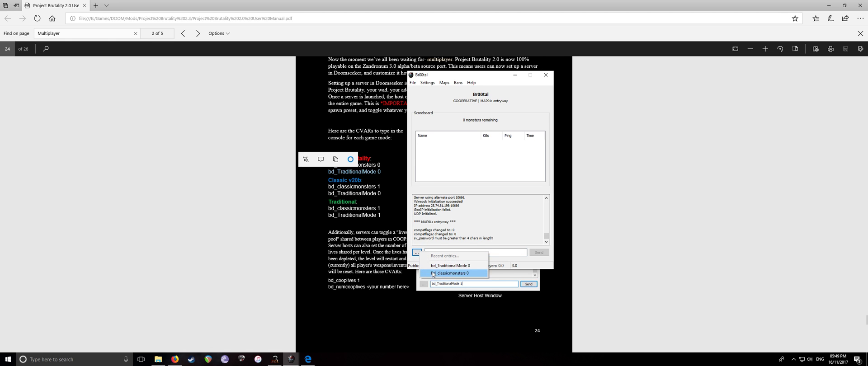
click(469, 273)
click(387, 195)
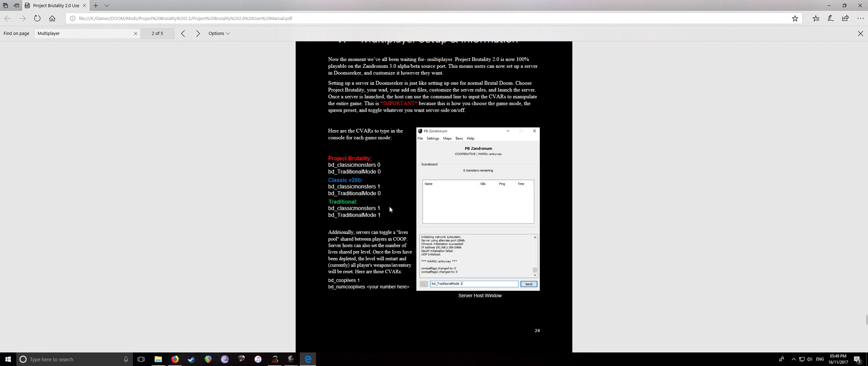
scroll(387, 203, down, 7)
scroll(369, 172, up, 2)
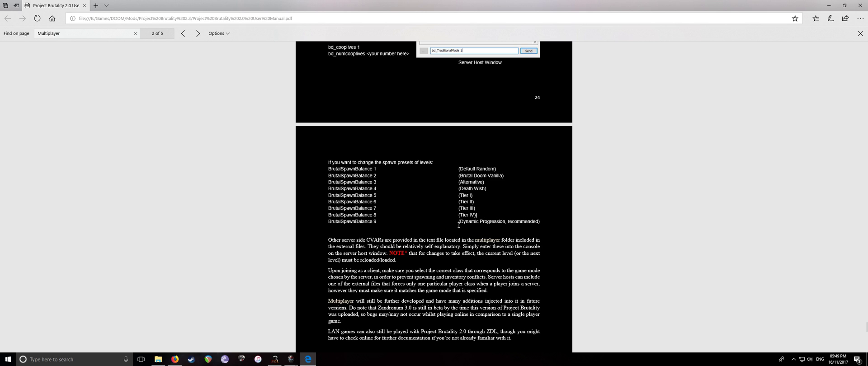
Select and copy the 'BrutalSpawnBalance 3' line in the manual
drag(461, 222, 483, 222)
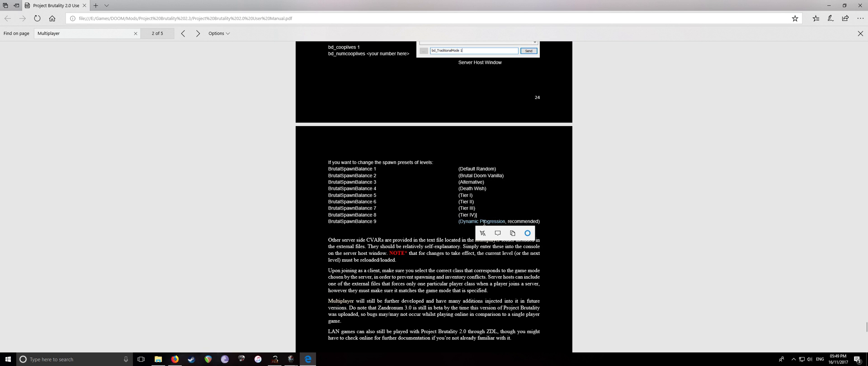
click(383, 223)
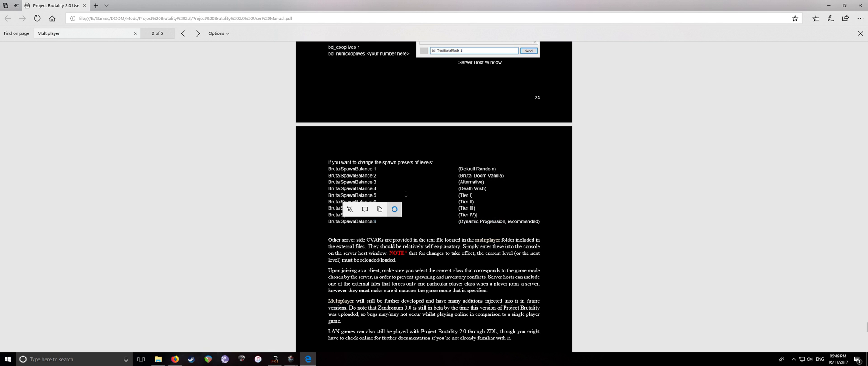
triple_click(372, 180)
key(ctrl+c)
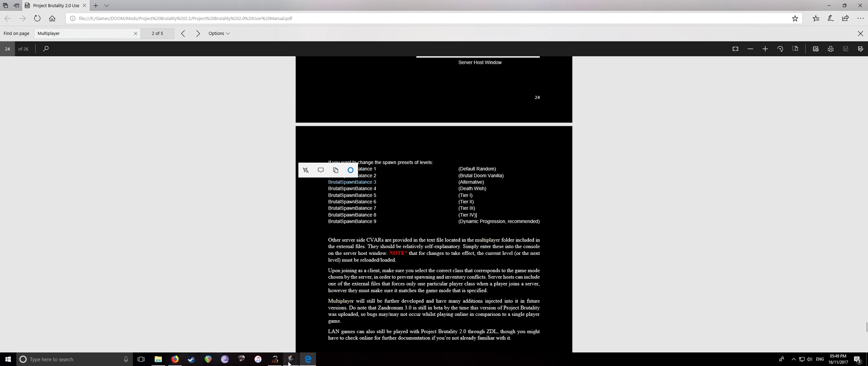
Paste BrutalSpawnBalance 3 into the Br00tal server console, send it, and check the recent entries
mouse_move(290, 359)
click(283, 340)
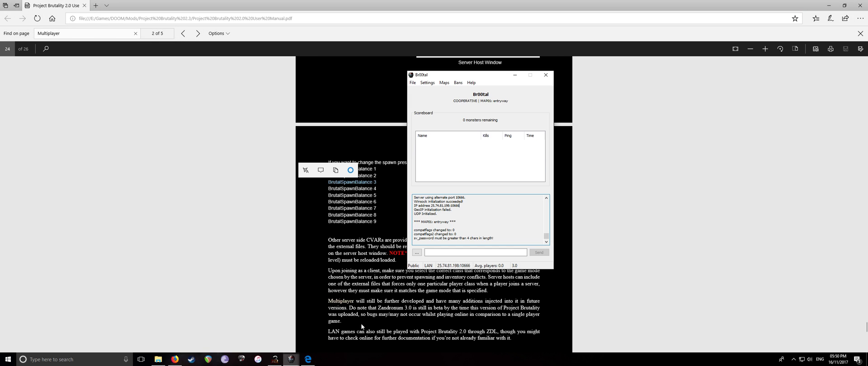
click(450, 252)
key(ctrl+v)
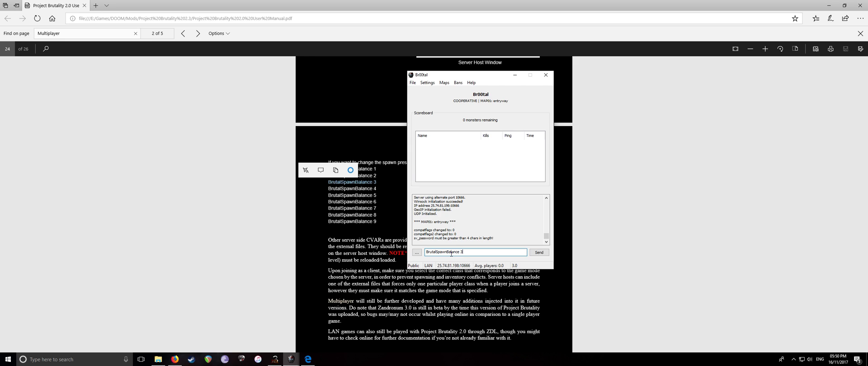
key(Return)
click(416, 252)
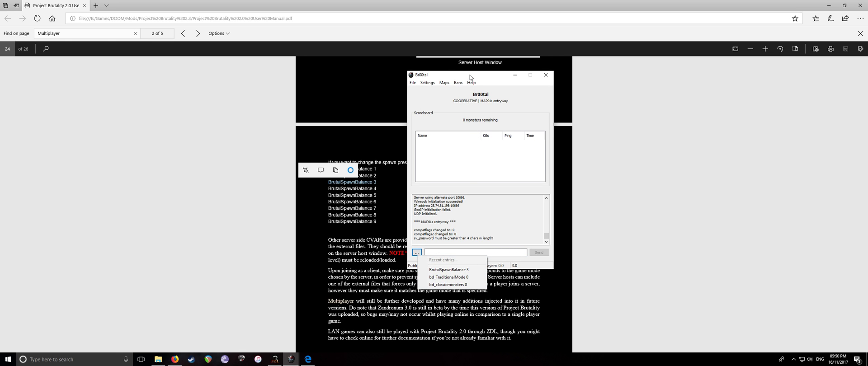
drag(470, 75, 416, 63)
click(357, 71)
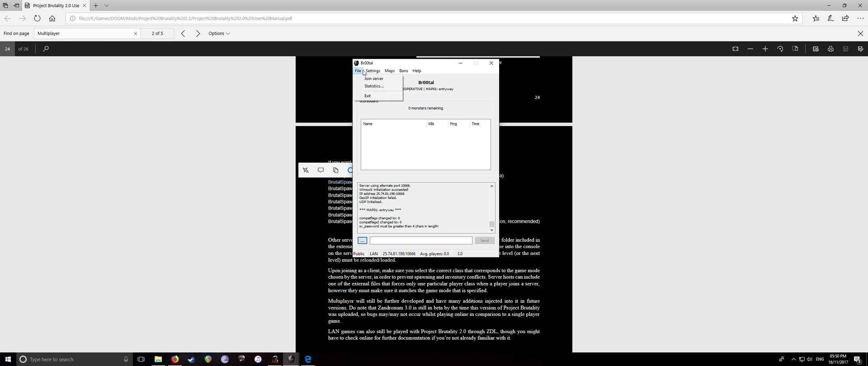
Join the Br00tal server from spectating as the Project Brutality class
click(373, 79)
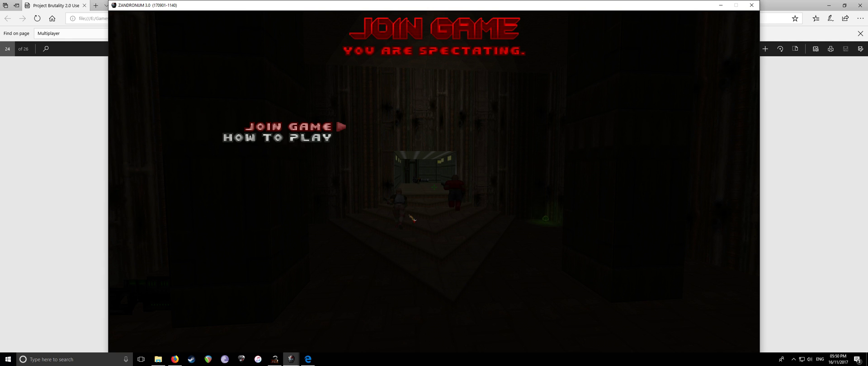
key(Return)
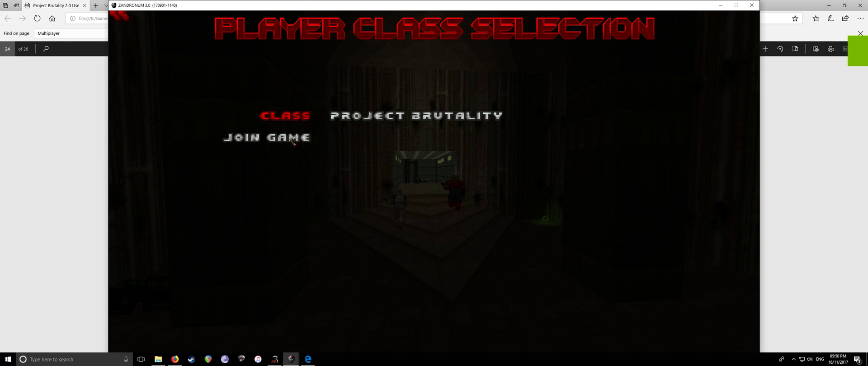
click(292, 137)
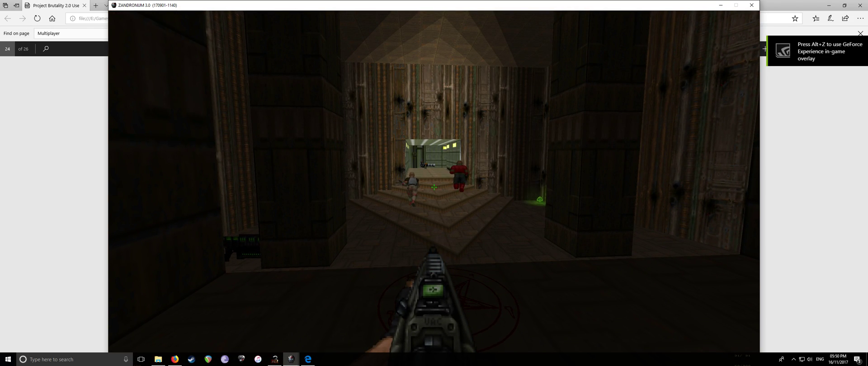
Shoot the enemy at the doorway, then push through and up the stairs to grab the rifle
key(w)
key(a)
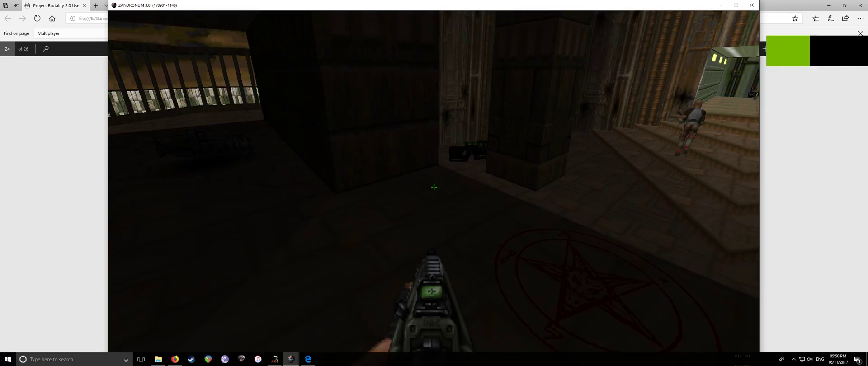
key(ctrl)
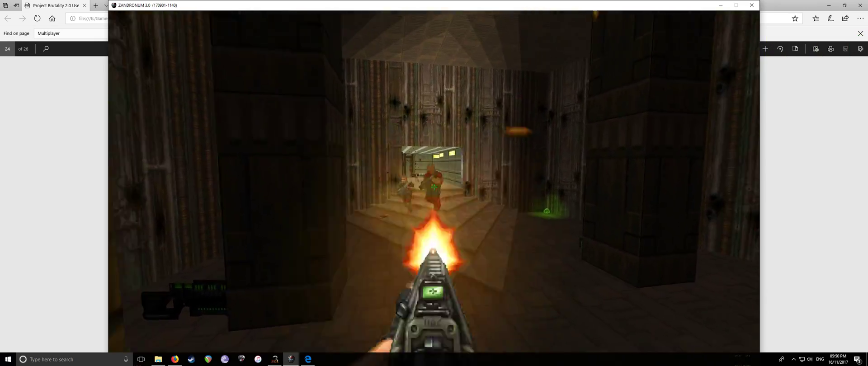
key(w)
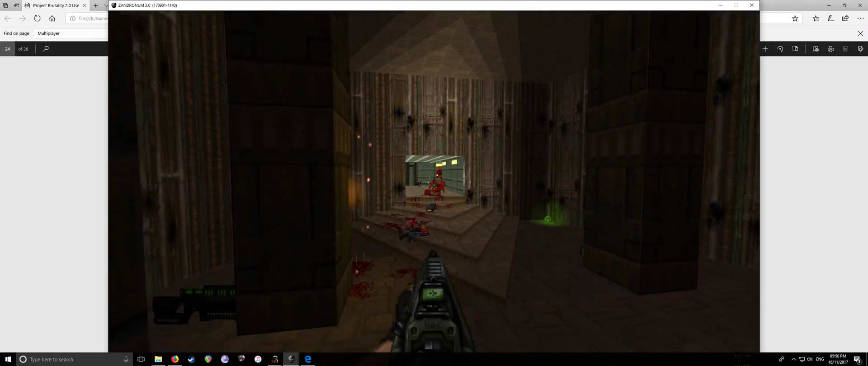
key(w)
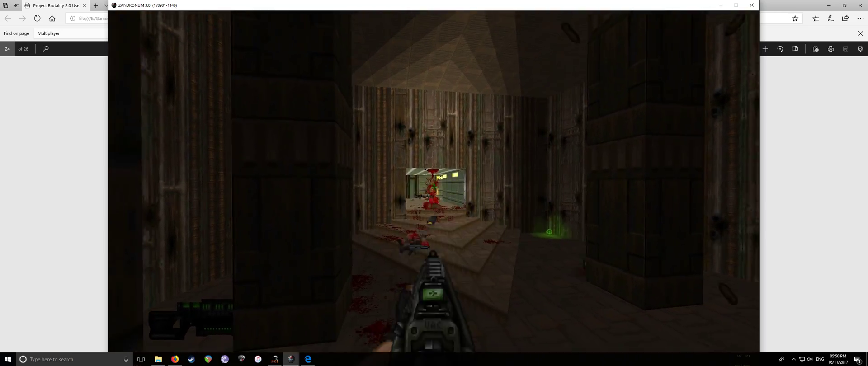
key(w)
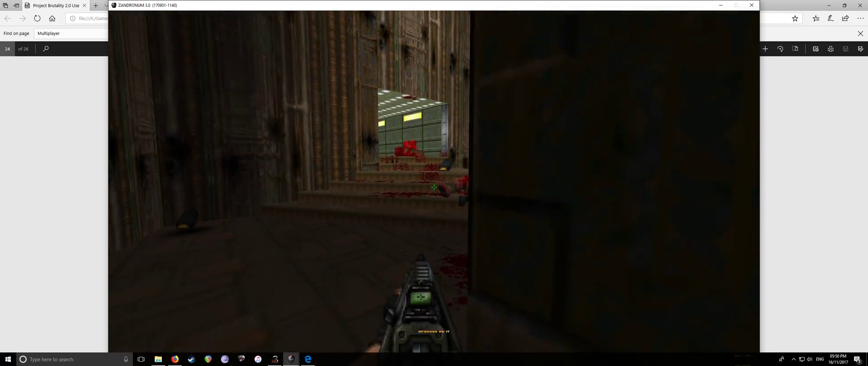
Back away firing, switch to the pistol (2), strafe, and drop down the game console
key(s)
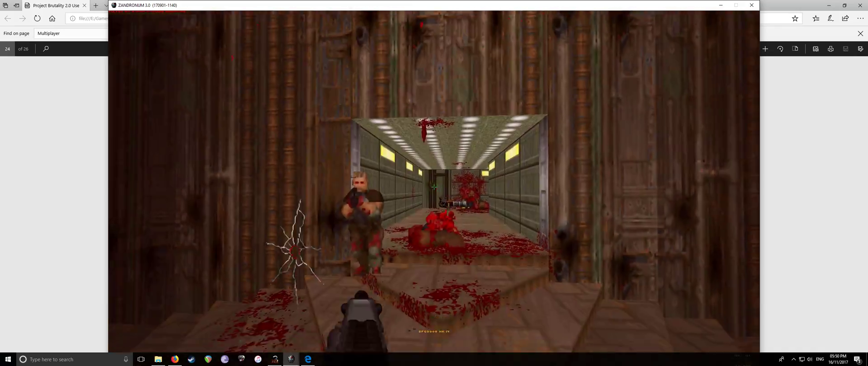
key(ctrl)
key(2)
key(s)
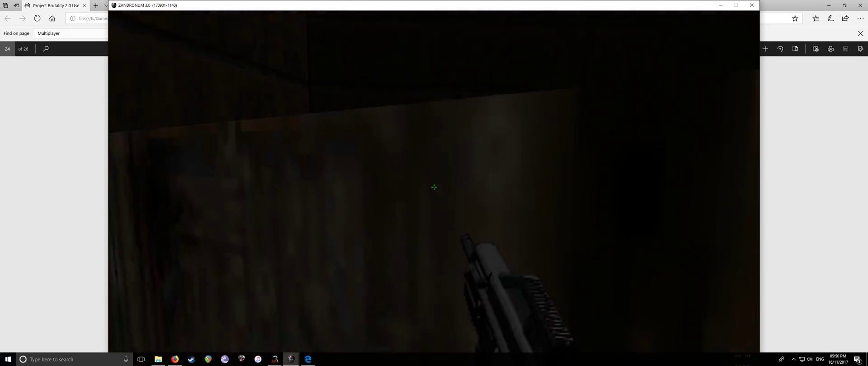
key(d)
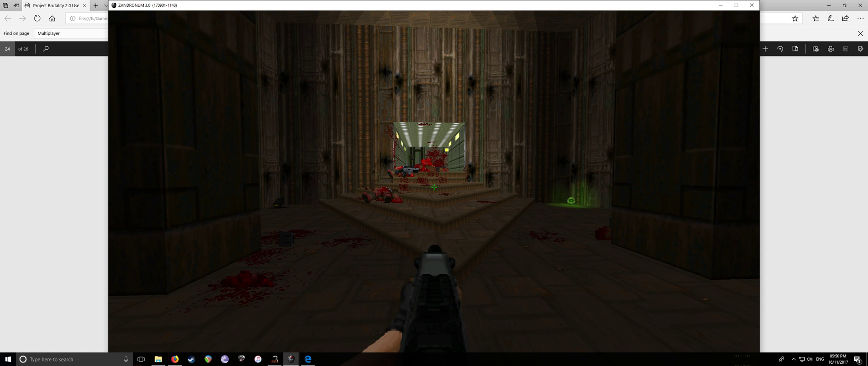
key(grave)
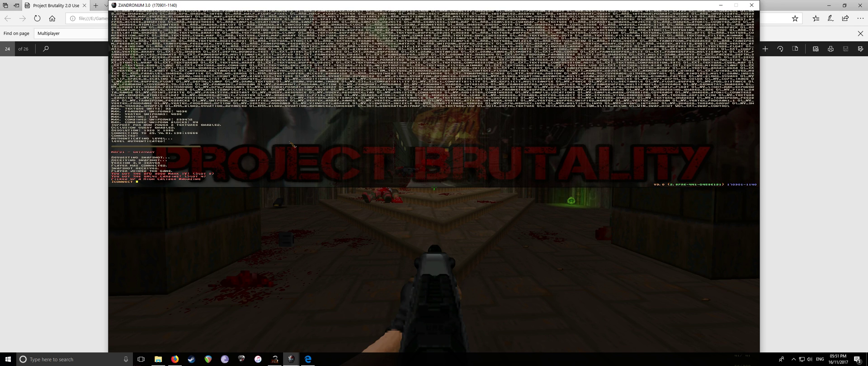
Clear the console line and copy this machine's IPv4 address from Hamachi
text(brutalspawnbalance 3)
key(BackSpace)
key(BackSpace)
key(BackSpace)
key(BackSpace)
key(BackSpace)
key(BackSpace)
key(BackSpace)
key(BackSpace)
key(BackSpace)
key(BackSpace)
key(BackSpace)
key(BackSpace)
key(BackSpace)
key(BackSpace)
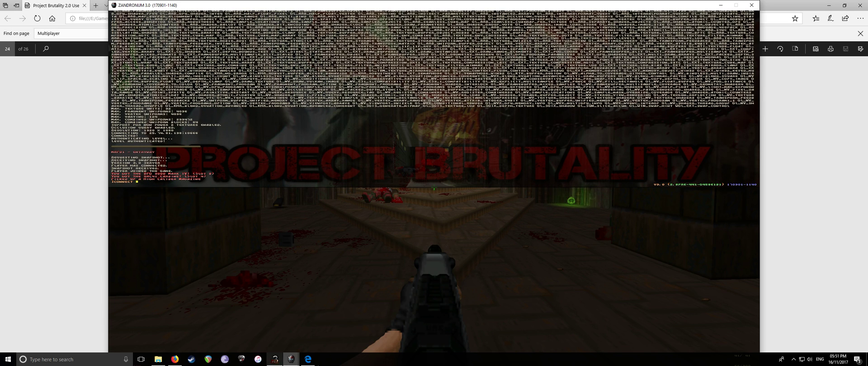
click(794, 360)
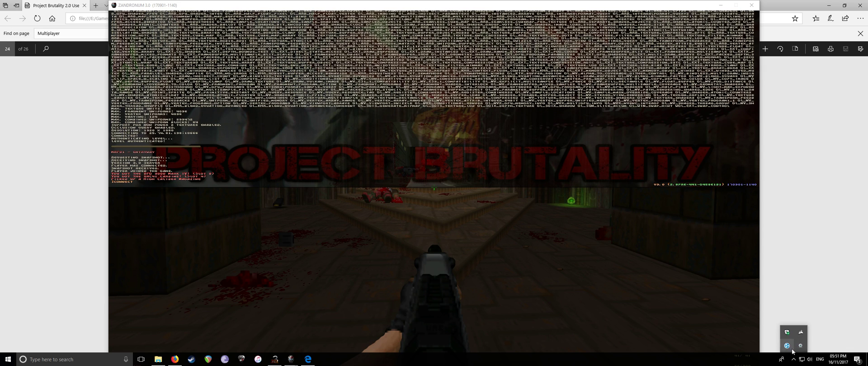
click(787, 346)
click(364, 110)
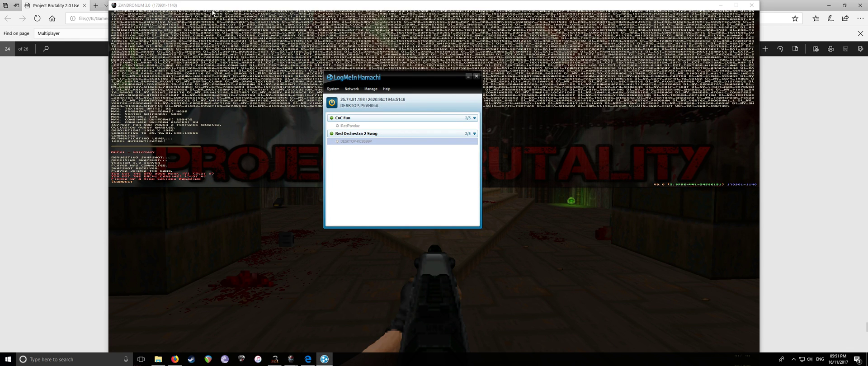
Paste the address after connect, run it, and join the game from spectating
key(alt+Tab)
text(25.74.81.198)
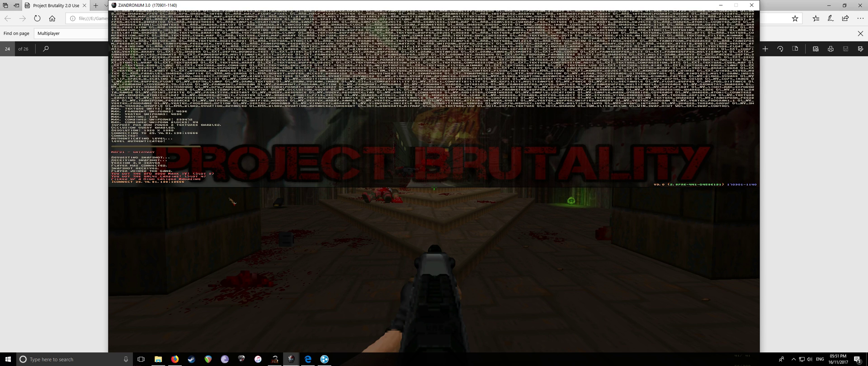
key(Return)
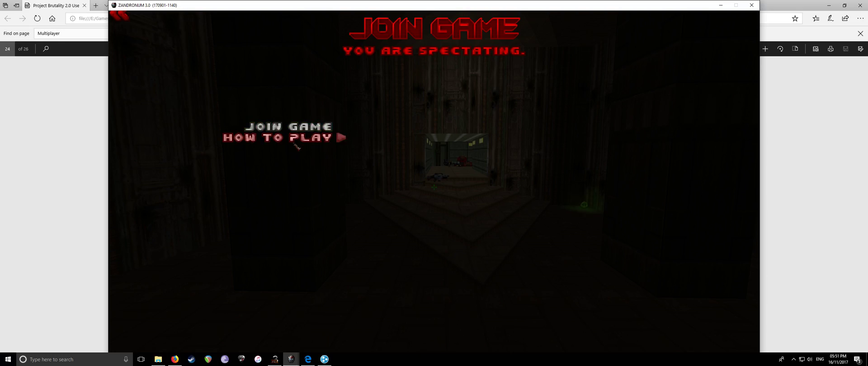
click(304, 128)
Confirm joining as Project Brutality and advance, firing at enemies down the corridor
click(300, 141)
key(w)
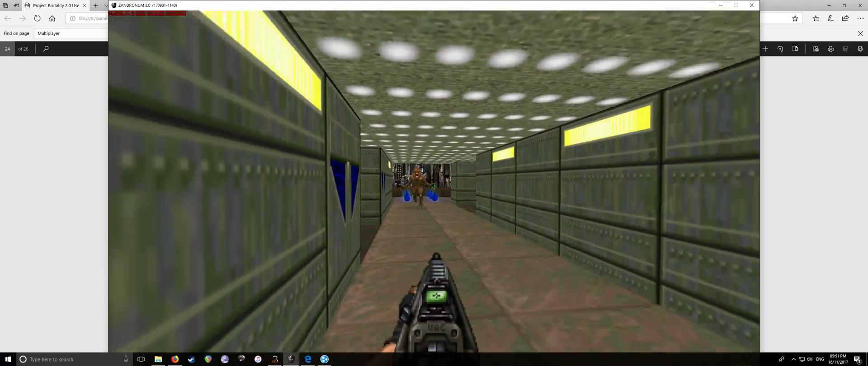
click(434, 187)
key(w)
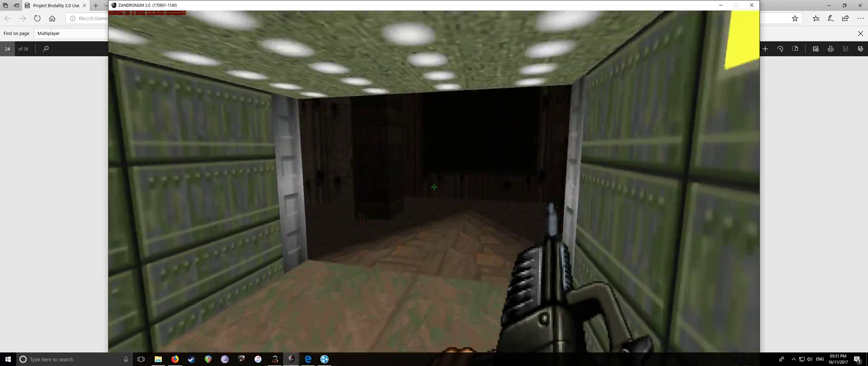
Drag the Br00tal server window aside to check Player on its scoreboard
key(alt+Tab)
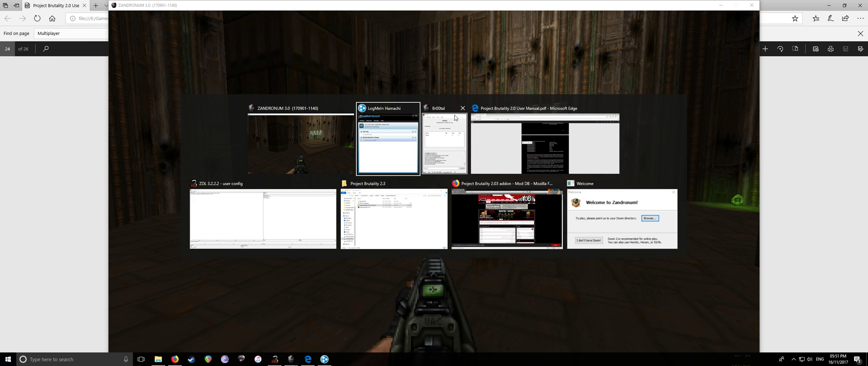
drag(402, 63, 439, 68)
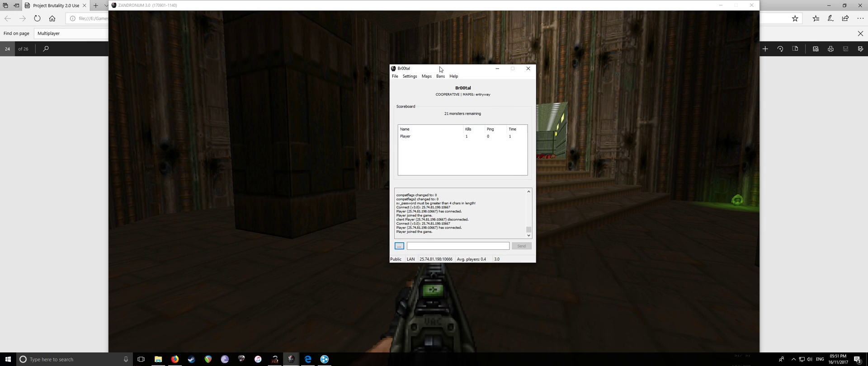
drag(439, 67, 506, 55)
Advance past the gibbed monster, switch to the larger rifle (3), and explore the dark room by the stairs
key(alt+Tab)
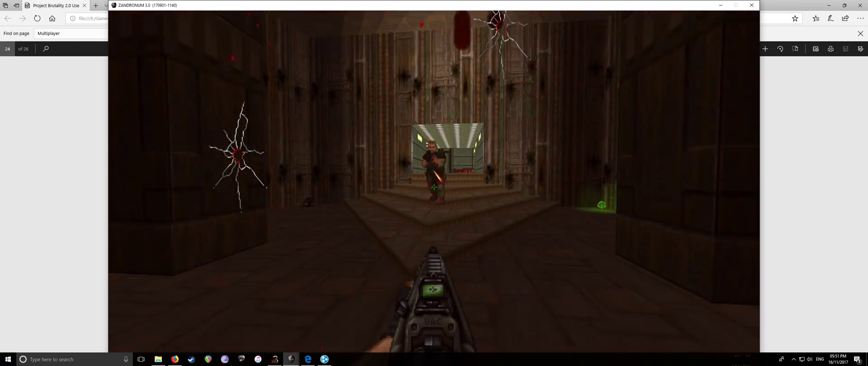
key(w)
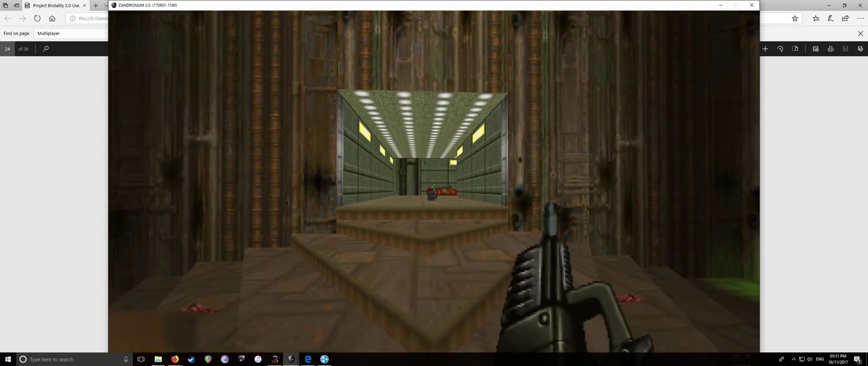
key(w)
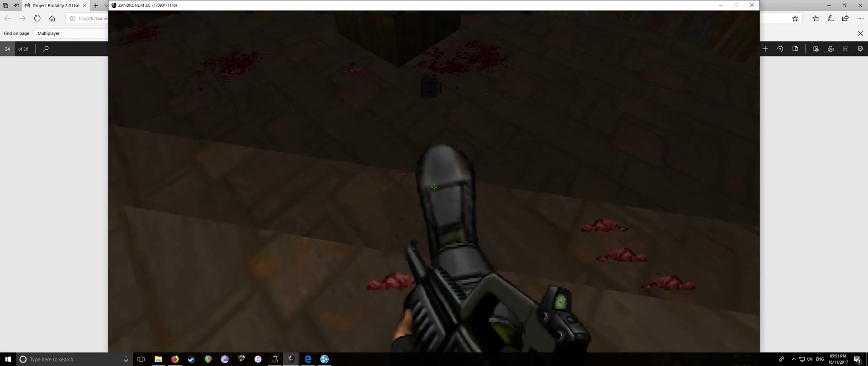
key(3)
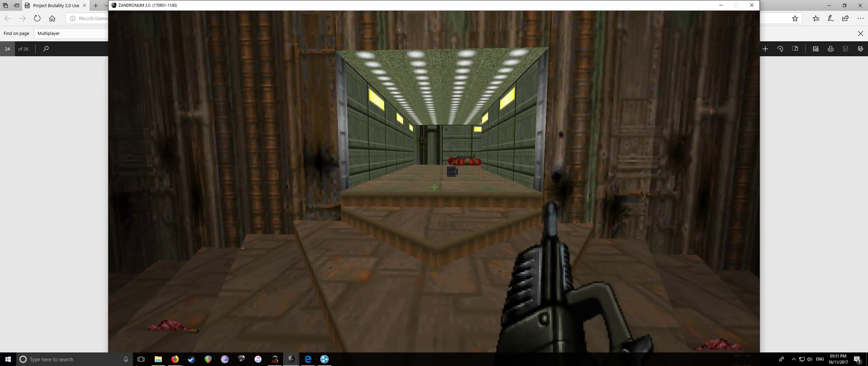
key(w)
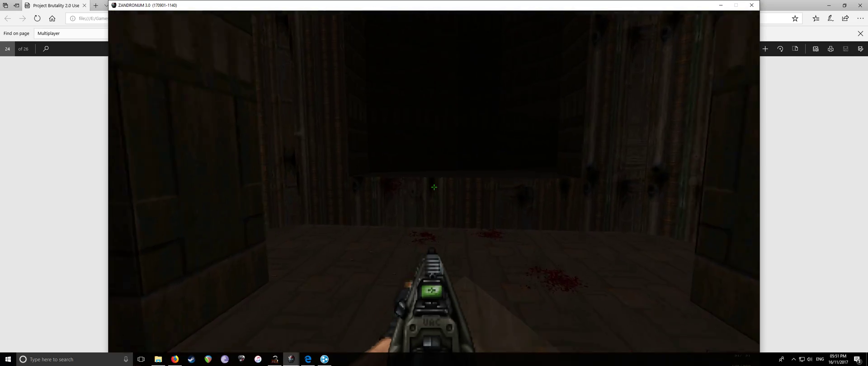
key(Left)
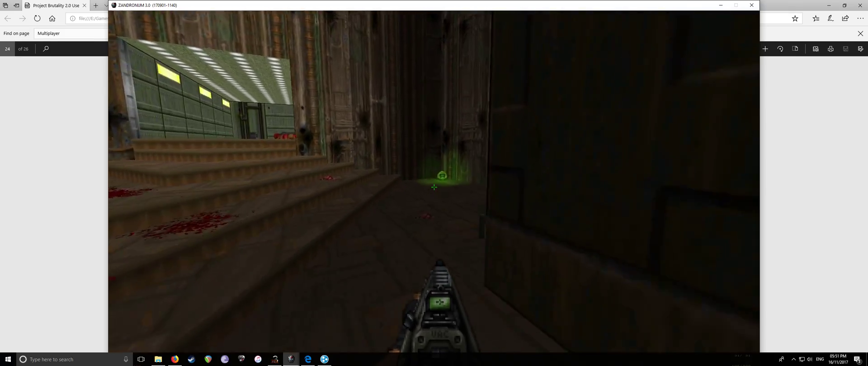
key(w)
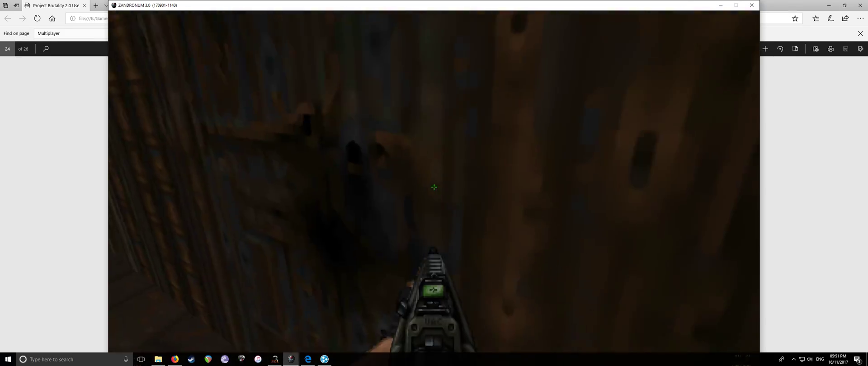
key(Right)
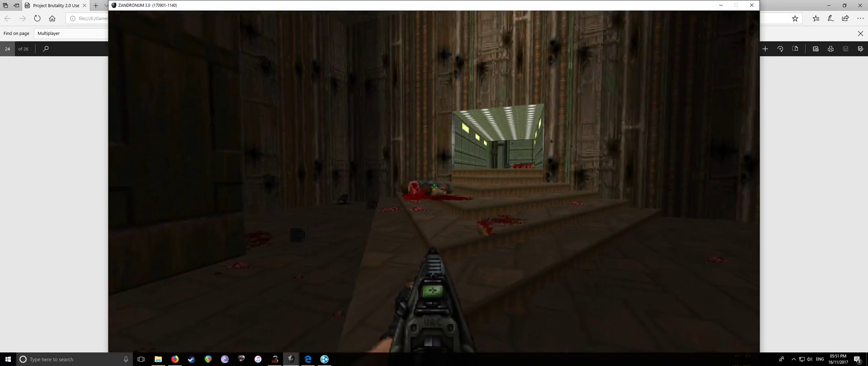
key(Right)
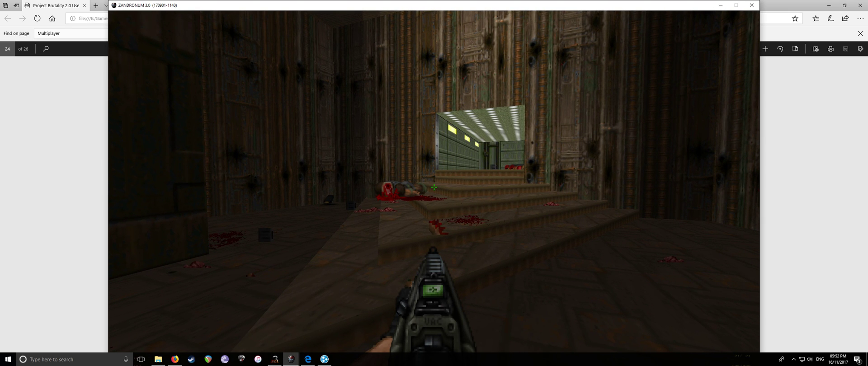